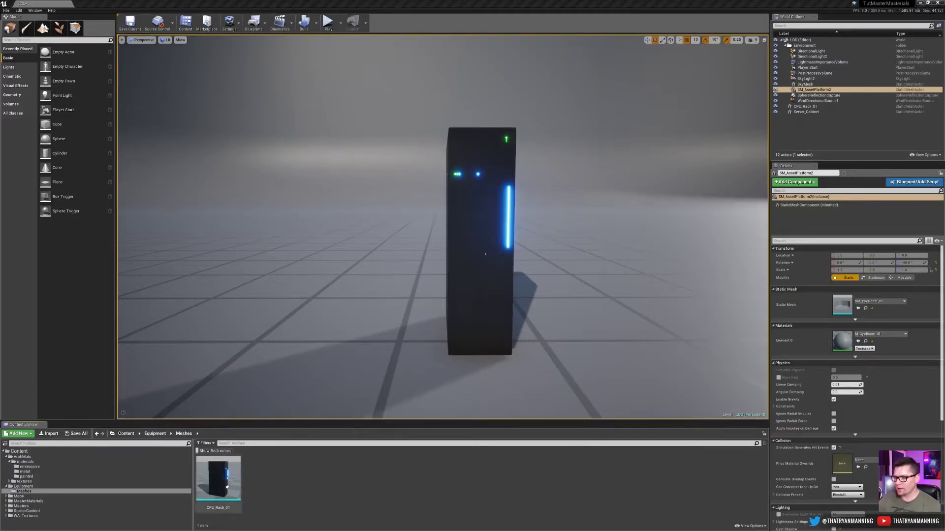
Duplicate the CPU_Rack_01 mesh as CPU_Rack_02 and open the copy in the static mesh editor.
{"action": "left_click_drag", "start_coordinate": [224, 478], "coordinate": [234, 481]}
{"action": "left_click", "coordinate": [248, 487]}
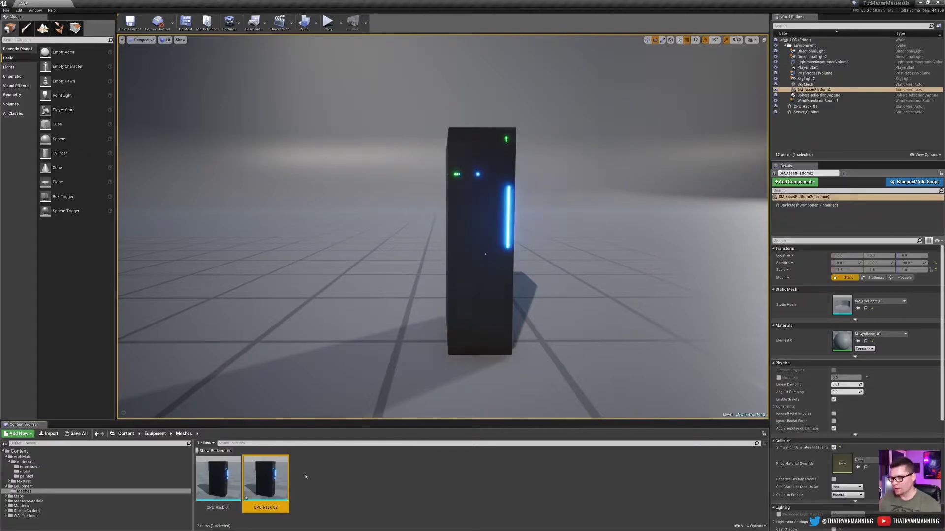
{"action": "double_click", "coordinate": [265, 480]}
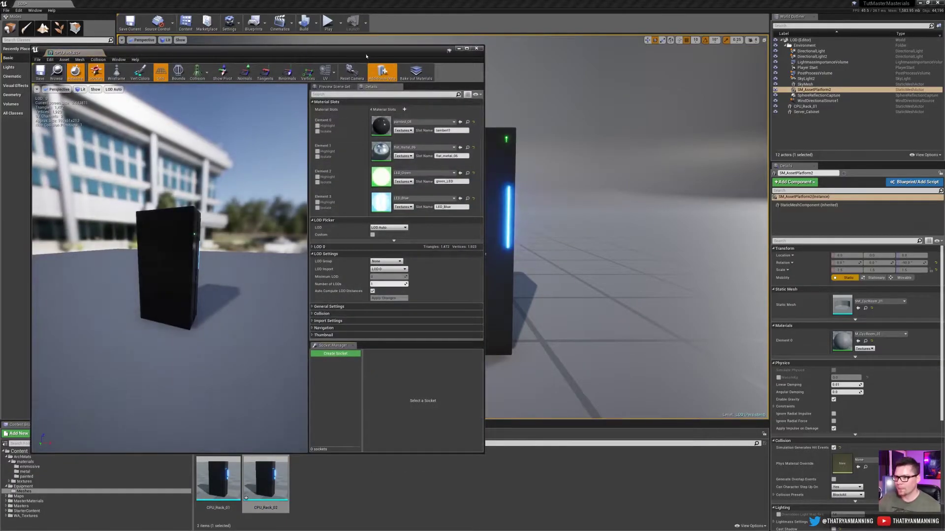
{"action": "left_click_drag", "start_coordinate": [295, 51], "coordinate": [404, 50]}
Check the mesh's available preview LODs, then set its LOD Group to LargeProp, accepting the overwrite of current settings.
{"action": "left_click", "coordinate": [222, 88]}
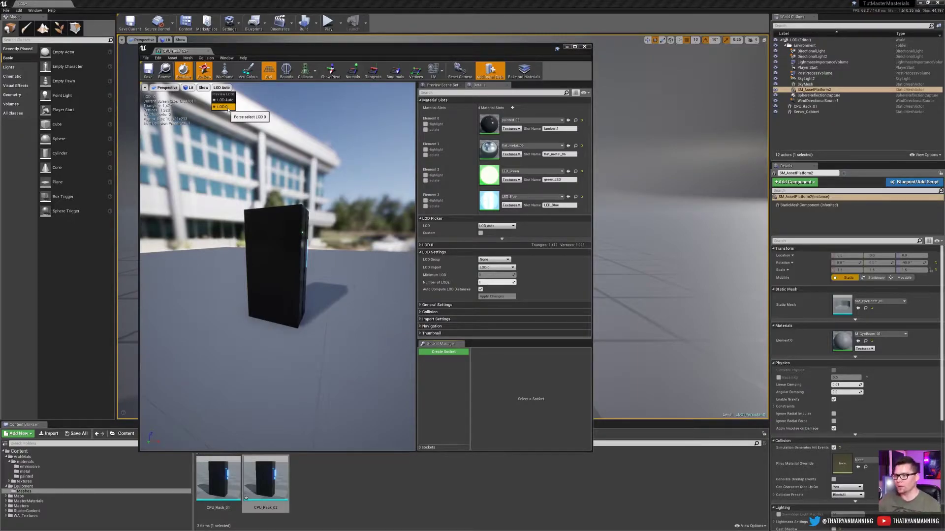
{"action": "left_click", "coordinate": [334, 51]}
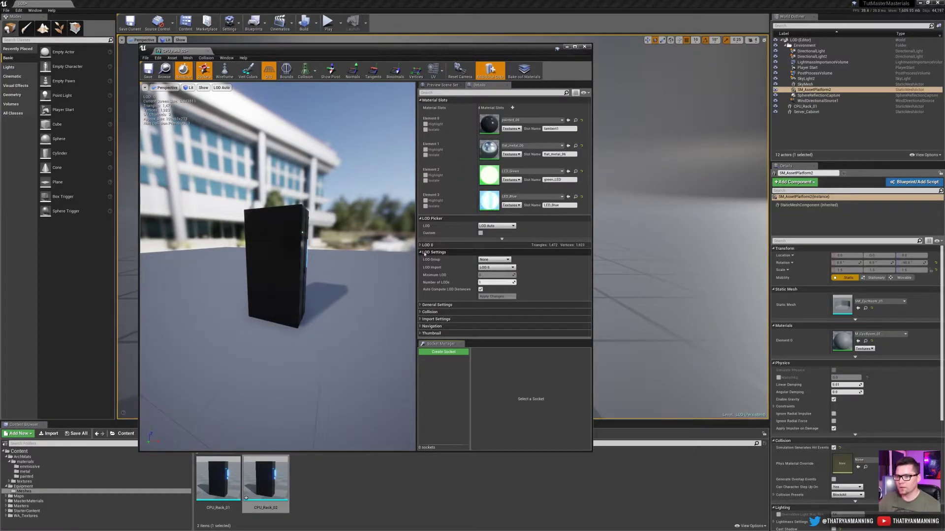
{"action": "left_click", "coordinate": [494, 259]}
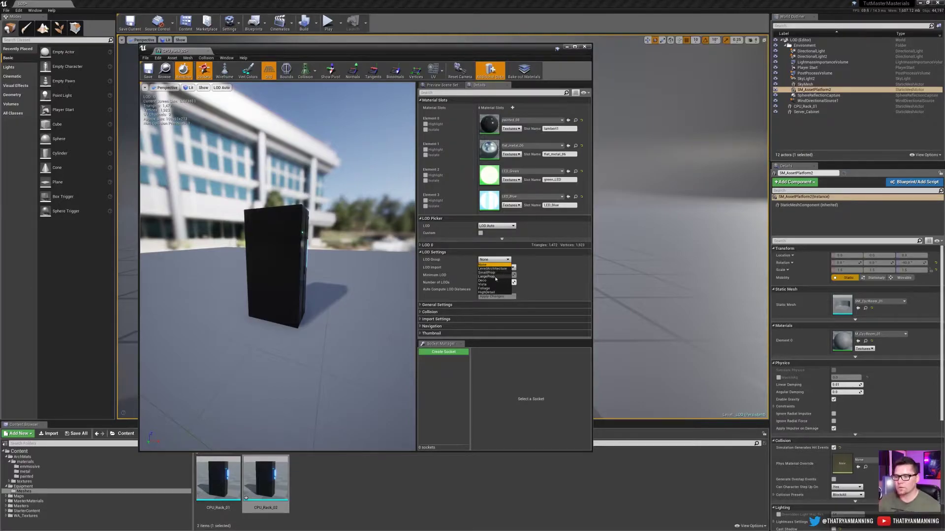
{"action": "left_click", "coordinate": [501, 277]}
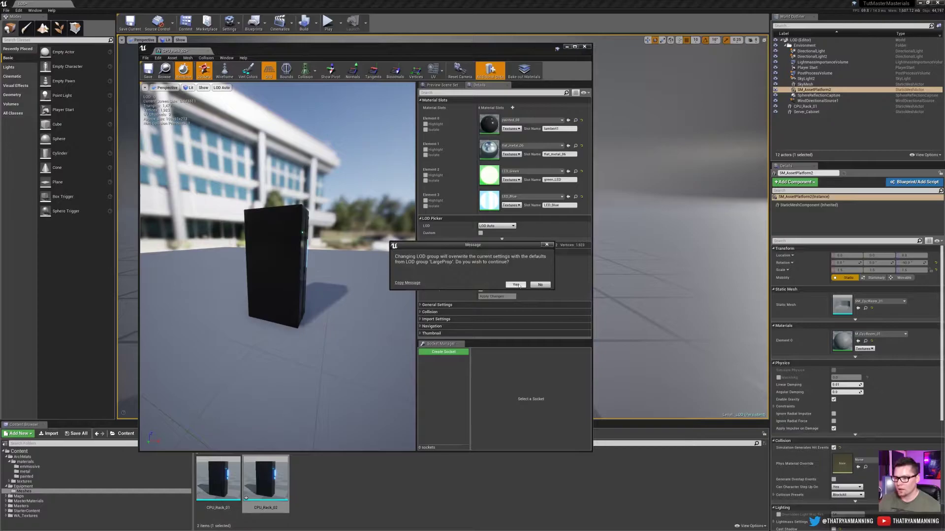
{"action": "left_click", "coordinate": [516, 285]}
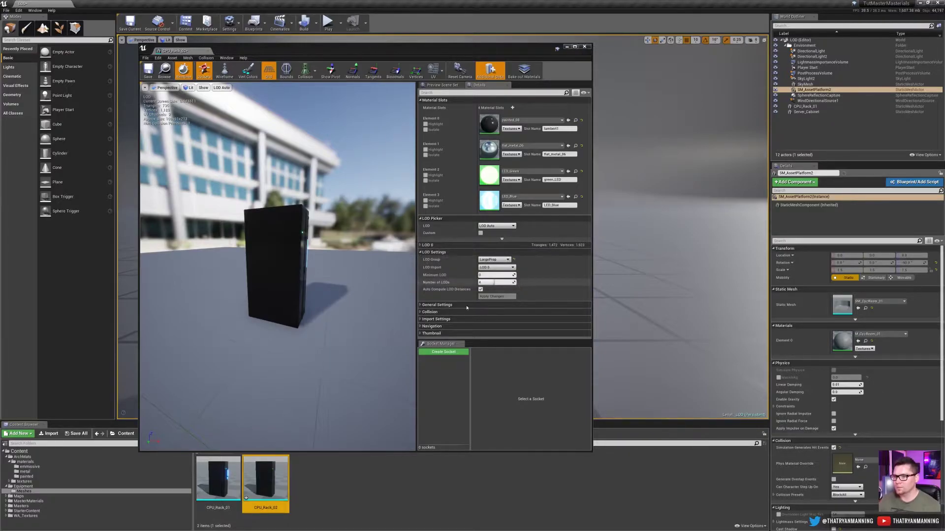
Compare the rack's lit front and its triangle statistics at LOD 0, LOD 1, LOD 2 and LOD 3.
{"action": "left_click", "coordinate": [222, 88]}
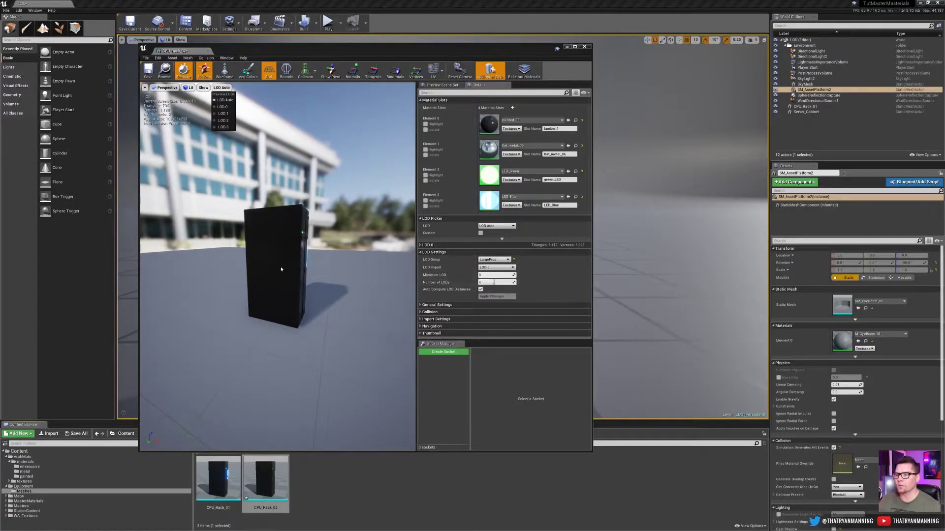
{"action": "left_click_drag", "start_coordinate": [281, 269], "coordinate": [221, 269], "text": "alt"}
{"action": "right_click_drag", "start_coordinate": [222, 269], "coordinate": [276, 269], "text": "alt"}
{"action": "left_click_drag", "start_coordinate": [275, 269], "coordinate": [195, 276], "text": "alt"}
{"action": "left_click", "coordinate": [221, 88]}
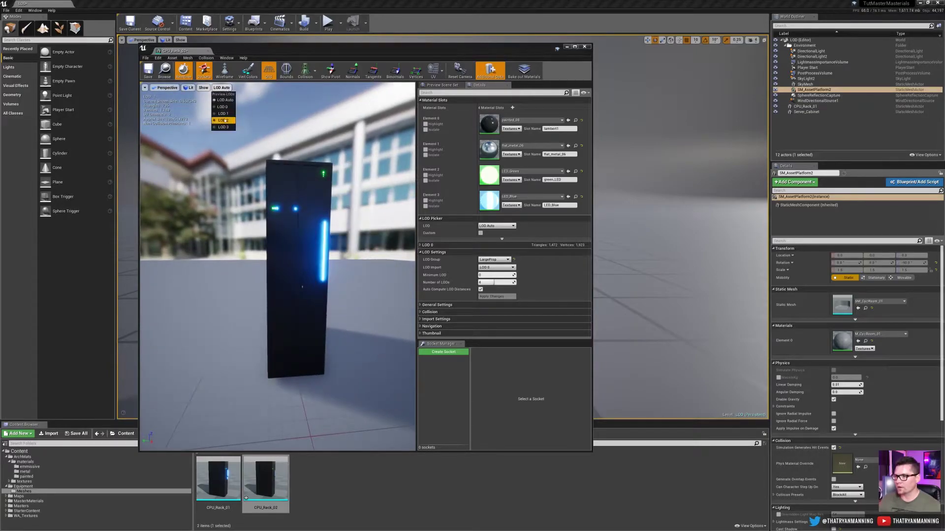
{"action": "left_click", "coordinate": [222, 107]}
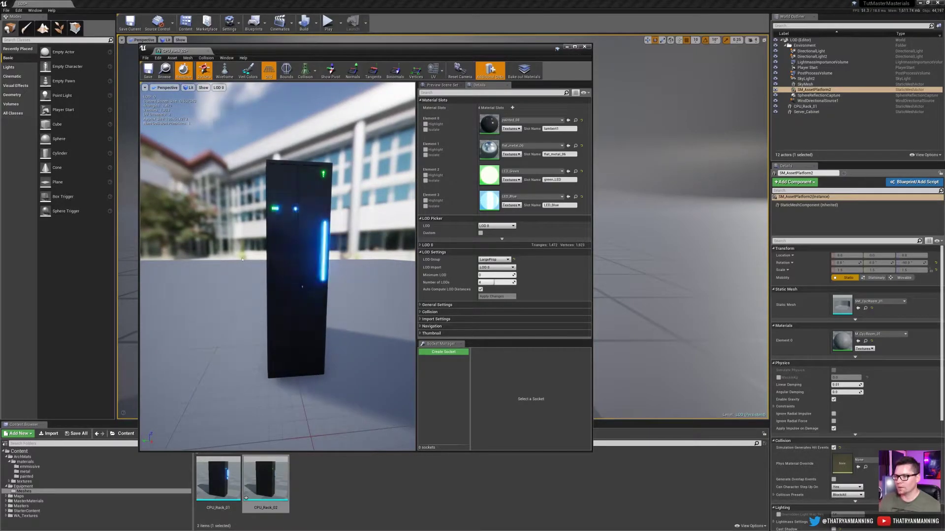
{"action": "left_click", "coordinate": [219, 88]}
{"action": "left_click", "coordinate": [221, 114]}
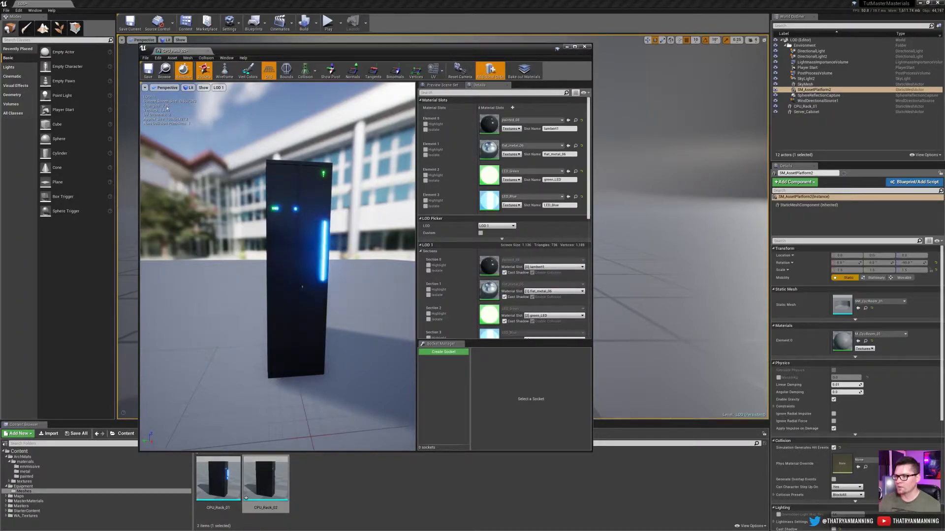
{"action": "left_click", "coordinate": [218, 87]}
{"action": "left_click", "coordinate": [223, 123]}
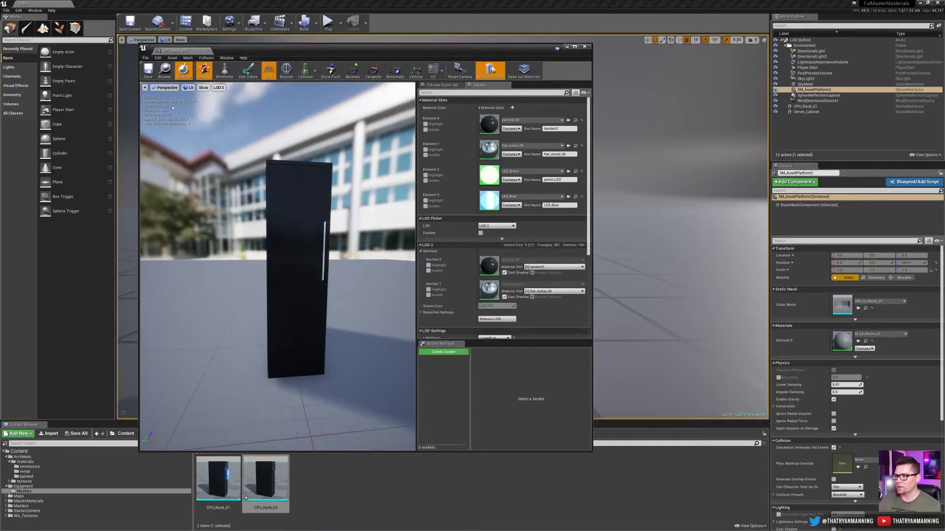
{"action": "left_click", "coordinate": [219, 88]}
{"action": "left_click", "coordinate": [220, 127]}
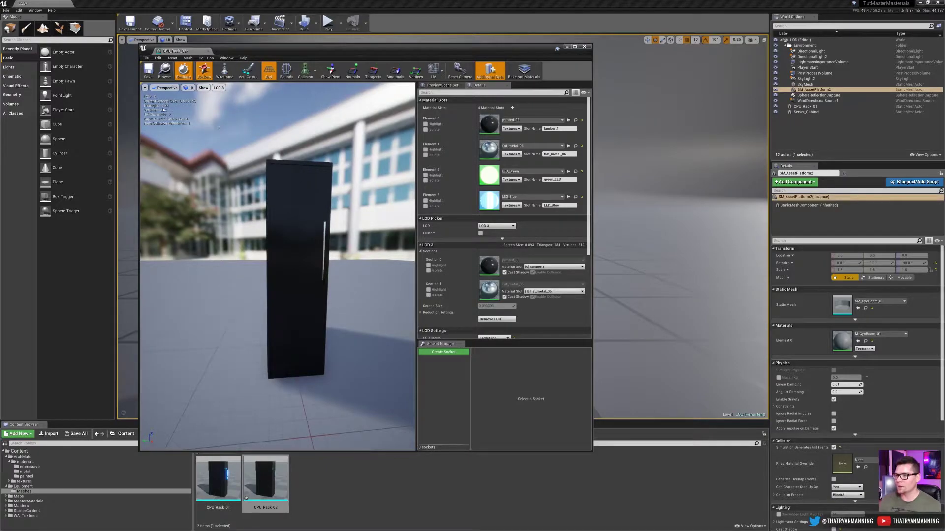
Return the mesh preview to LOD Auto and save CPU_Rack_02.
{"action": "left_click", "coordinate": [220, 88]}
{"action": "left_click", "coordinate": [222, 98]}
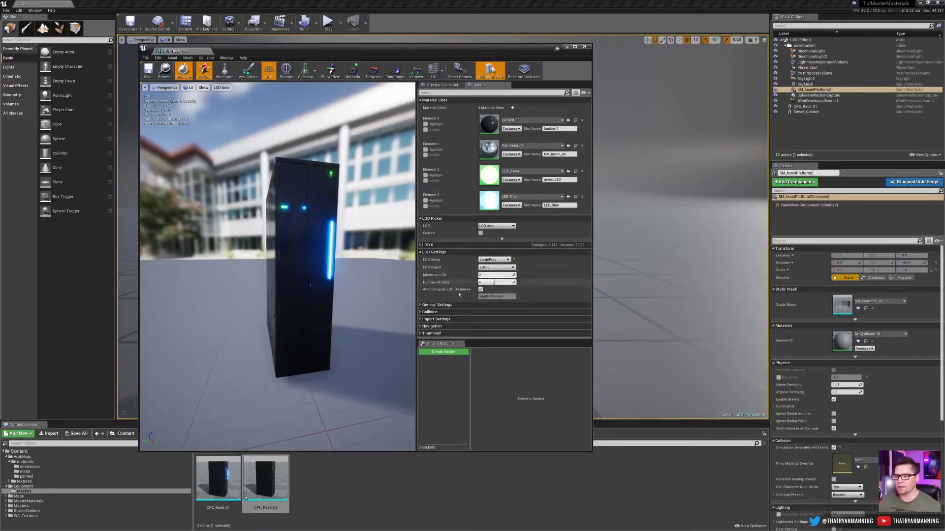
{"action": "left_click", "coordinate": [148, 71]}
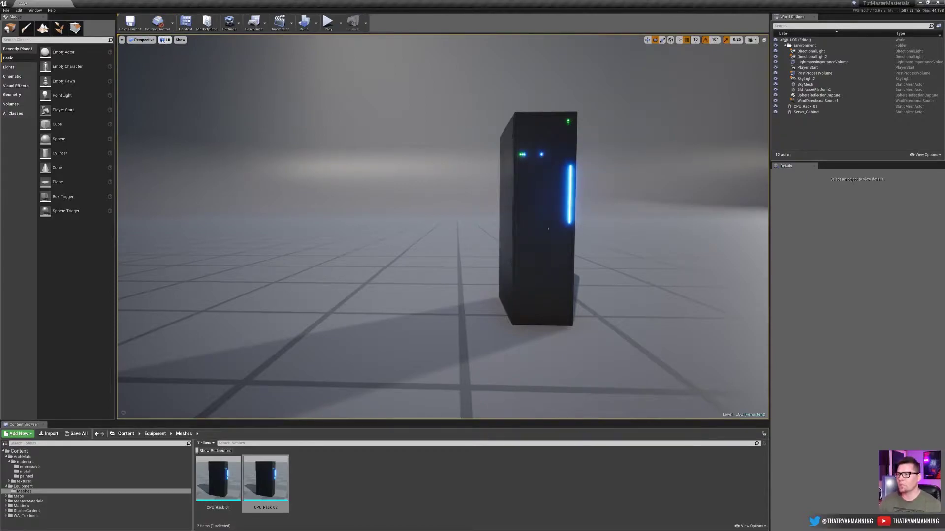
Switch the level view to Level of Detail Coloration showing Mesh LODs.
{"action": "left_click", "coordinate": [166, 40]}
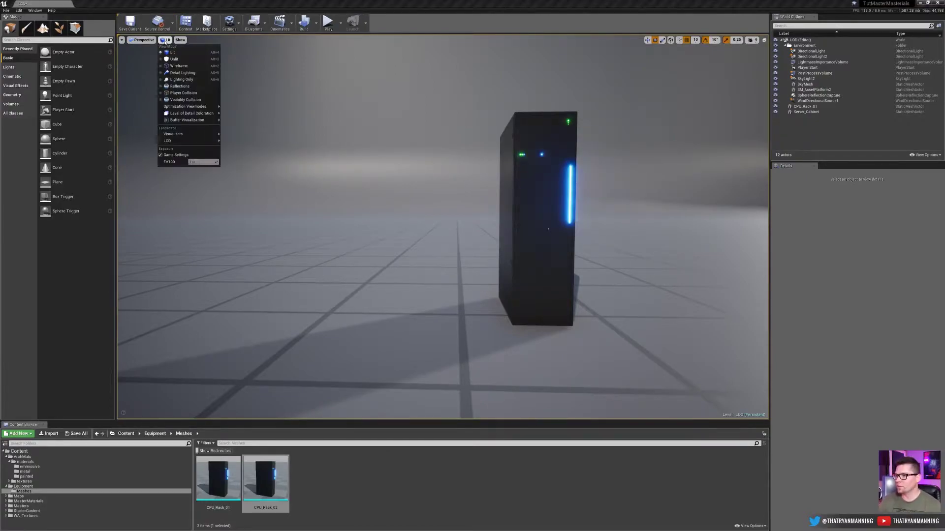
{"action": "mouse_move", "coordinate": [212, 114]}
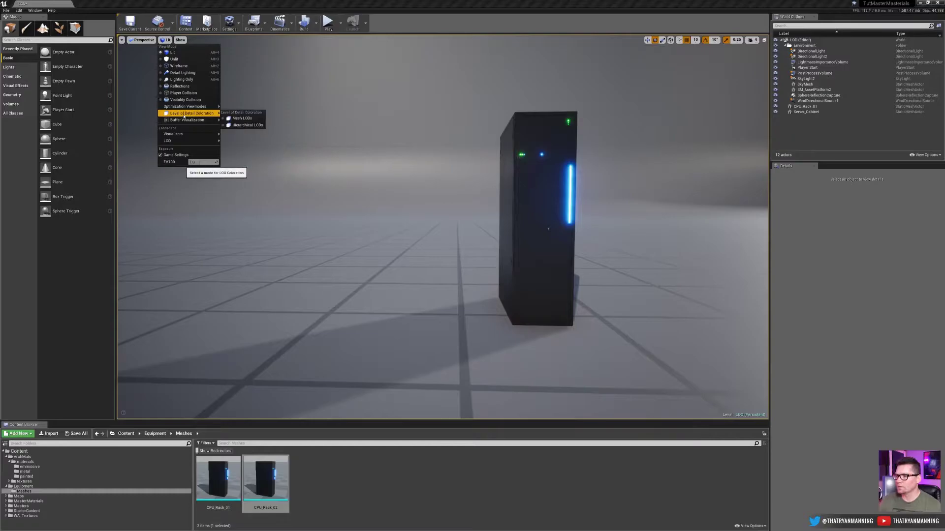
{"action": "left_click", "coordinate": [240, 118]}
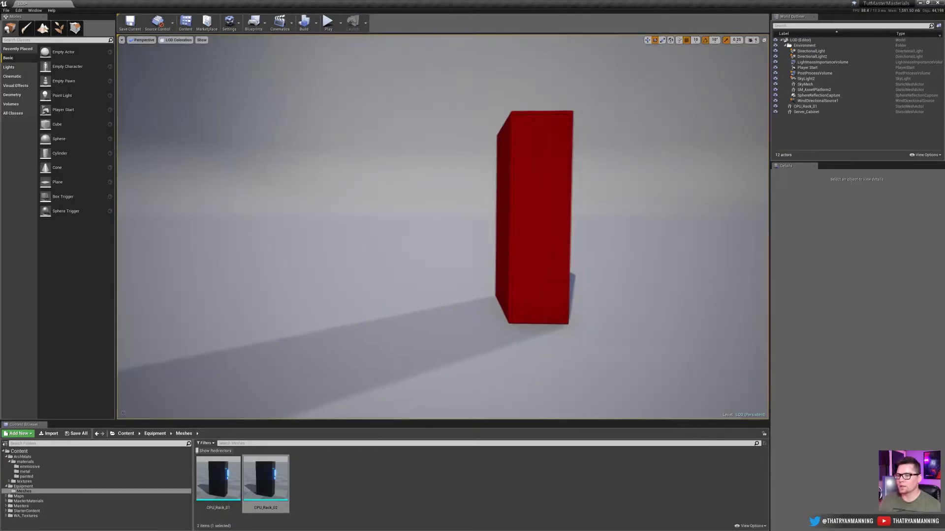
Examine how the rack's LOD colour changes when viewed from close up and far away.
{"action": "right_click_drag", "start_coordinate": [441, 226], "coordinate": [443, 226]}
{"action": "key", "text": "w"}
{"action": "key", "text": "d"}
{"action": "key", "text": "w"}
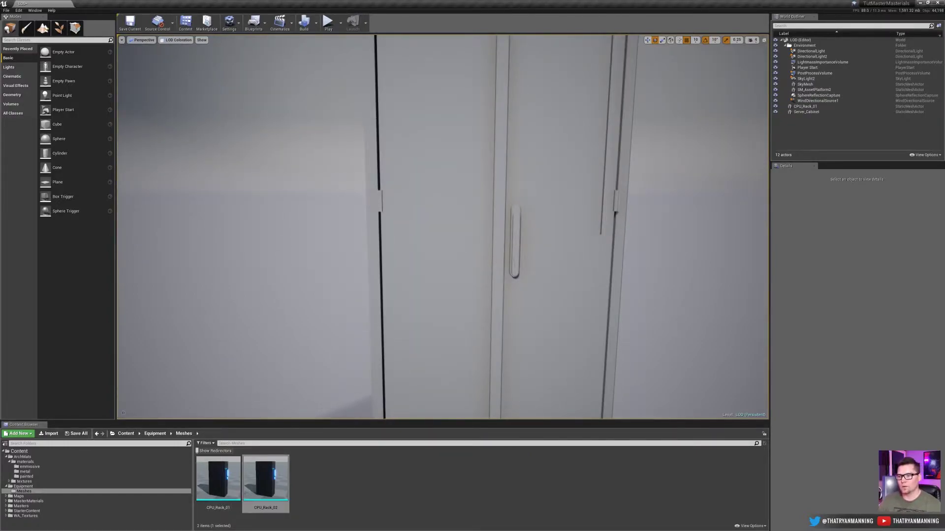
{"action": "scroll", "coordinate": [443, 226], "scroll_direction": "down", "scroll_amount": 10}
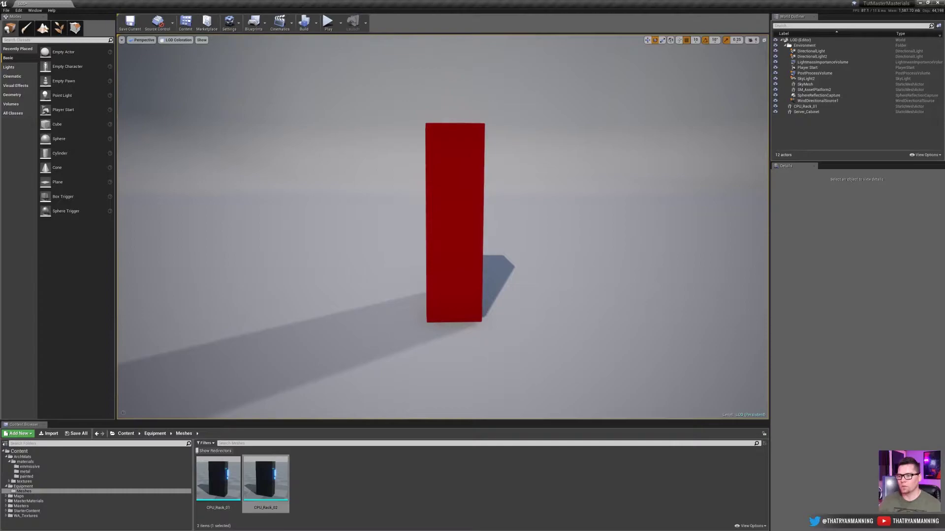
{"action": "scroll", "coordinate": [442, 226], "scroll_direction": "down", "scroll_amount": 6}
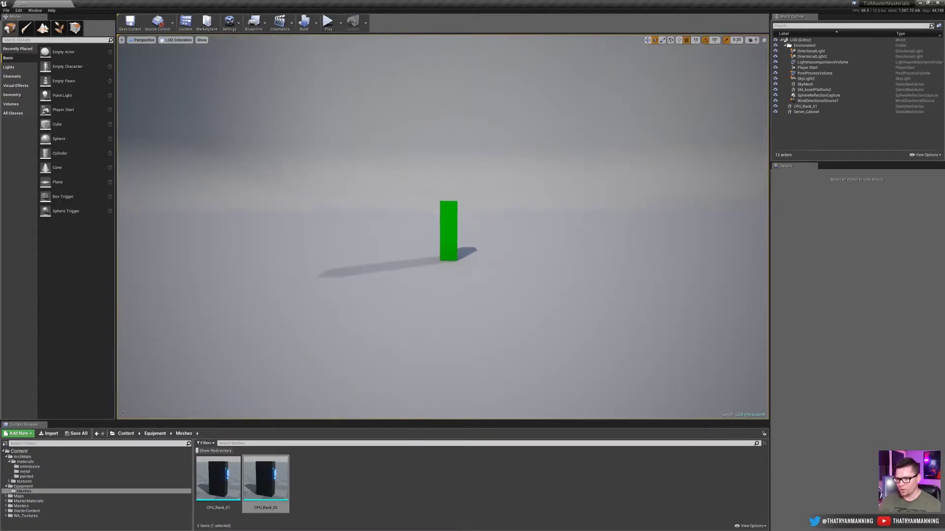
{"action": "scroll", "coordinate": [443, 226], "scroll_direction": "down", "scroll_amount": 8}
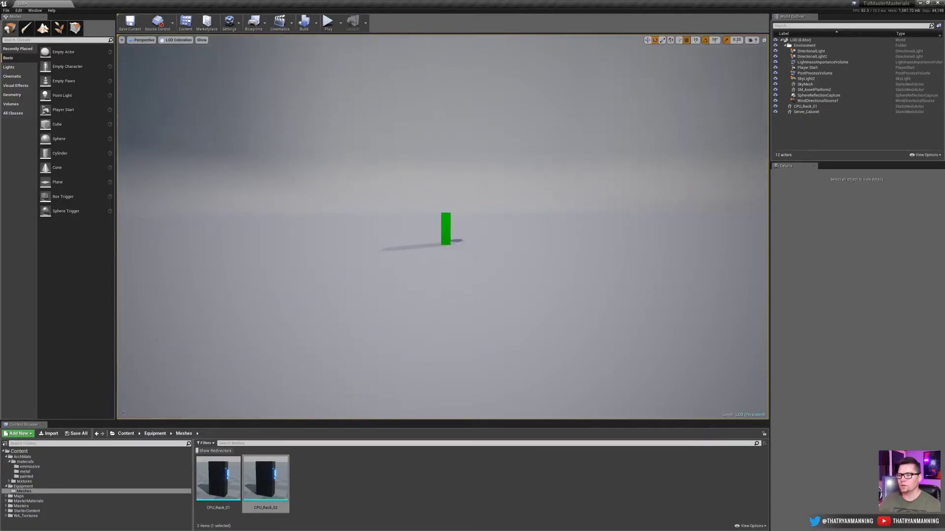
{"action": "scroll", "coordinate": [444, 228], "scroll_direction": "down", "scroll_amount": 2}
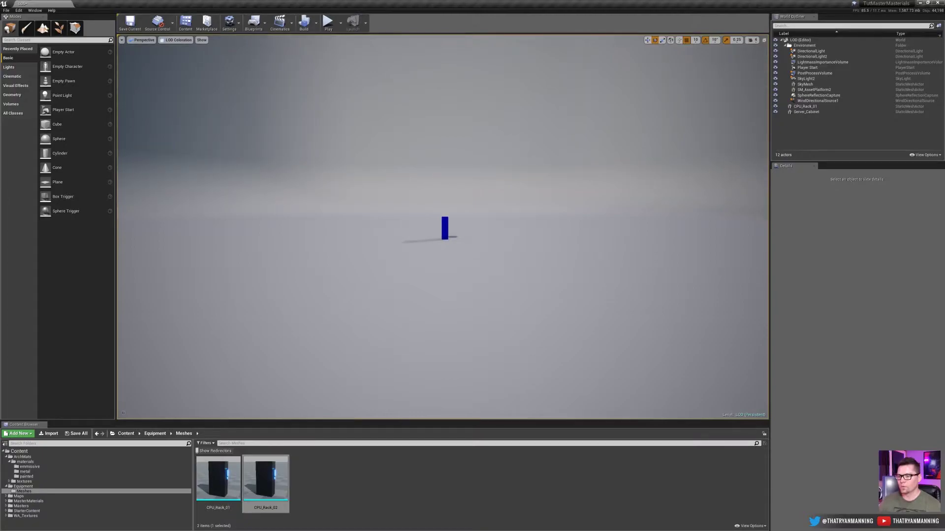
{"action": "scroll", "coordinate": [445, 228], "scroll_direction": "up", "scroll_amount": 10}
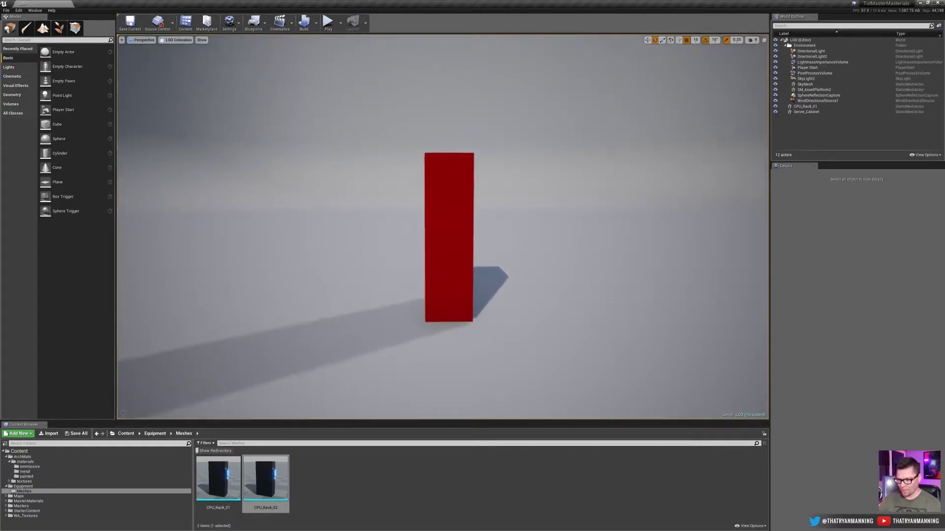
{"action": "right_click_drag", "start_coordinate": [444, 228], "coordinate": [497, 229]}
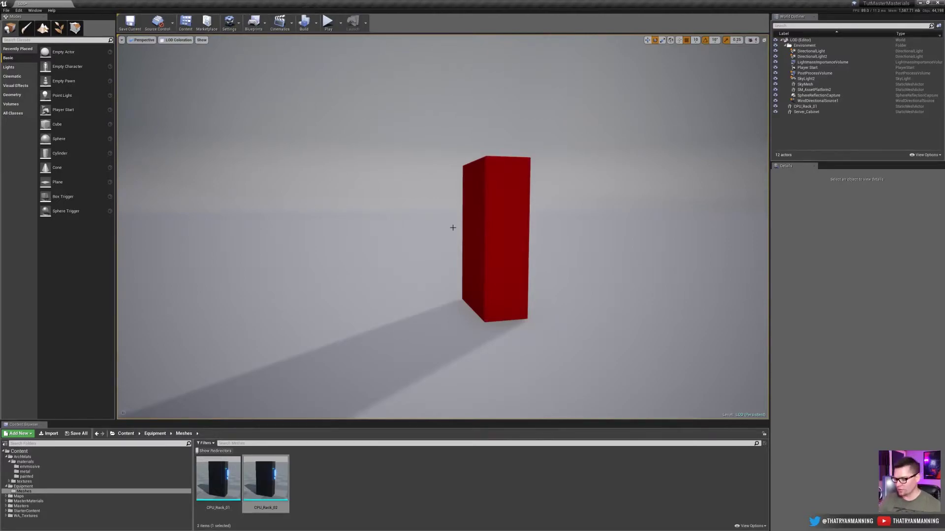
{"action": "scroll", "coordinate": [442, 226], "scroll_direction": "up", "scroll_amount": 8}
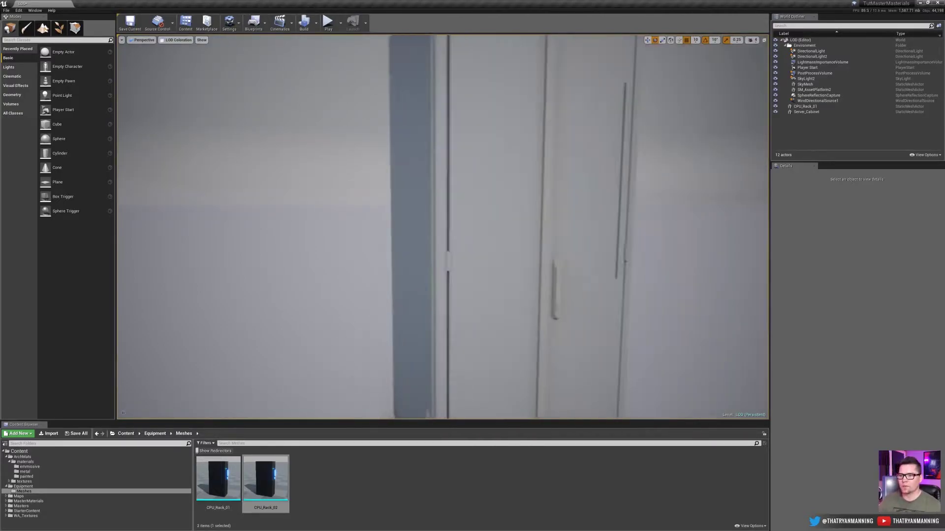
{"action": "scroll", "coordinate": [442, 227], "scroll_direction": "down", "scroll_amount": 4}
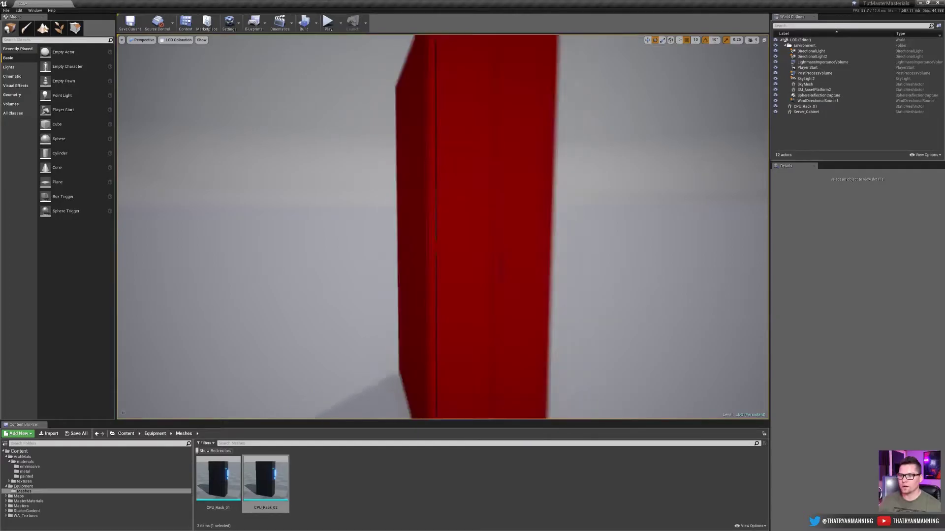
{"action": "scroll", "coordinate": [442, 227], "scroll_direction": "down", "scroll_amount": 6}
Reopen the CPU_Rack_02 mesh and place its editor beside the rack in the level view.
{"action": "double_click", "coordinate": [266, 480]}
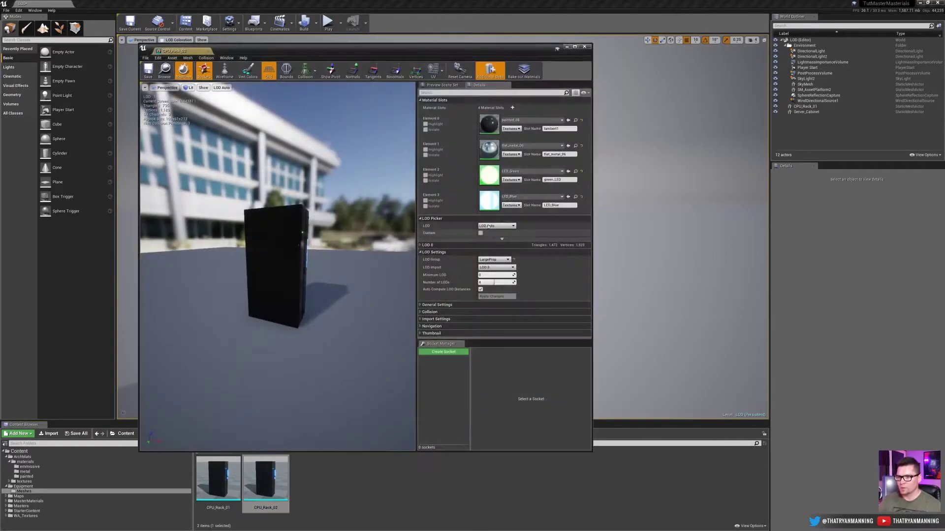
{"action": "left_click_drag", "start_coordinate": [429, 49], "coordinate": [766, 40]}
{"action": "right_click_drag", "start_coordinate": [347, 199], "coordinate": [453, 214]}
{"action": "right_click_drag", "start_coordinate": [375, 199], "coordinate": [375, 188]}
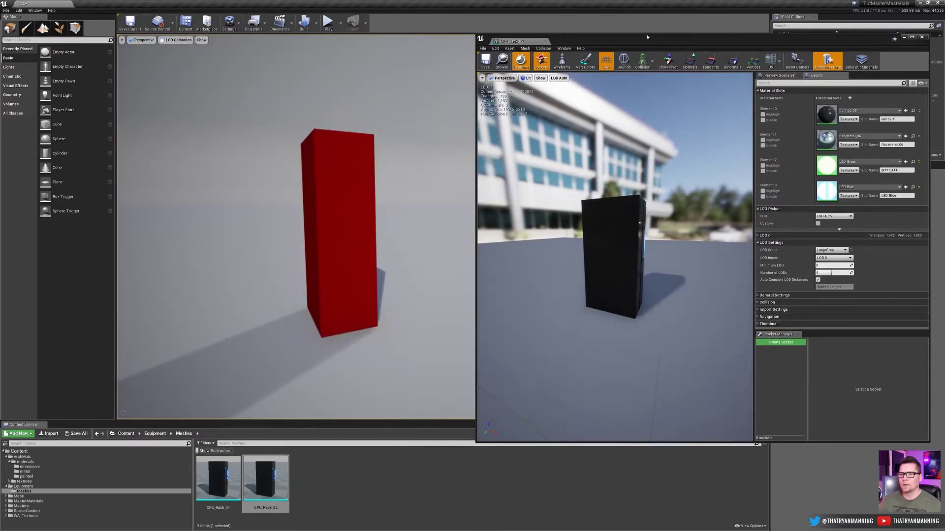
{"action": "left_click_drag", "start_coordinate": [647, 39], "coordinate": [605, 35]}
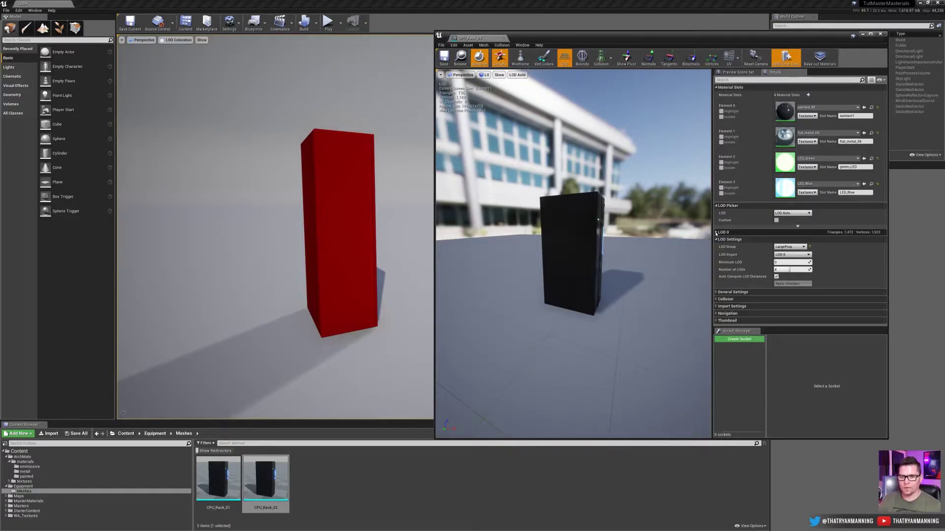
Expand LOD 0 and its Sections, enlarging the mesh editor and its details area to show the LOD settings.
{"action": "left_click", "coordinate": [716, 232]}
{"action": "scroll", "coordinate": [722, 228], "scroll_direction": "down", "scroll_amount": 1}
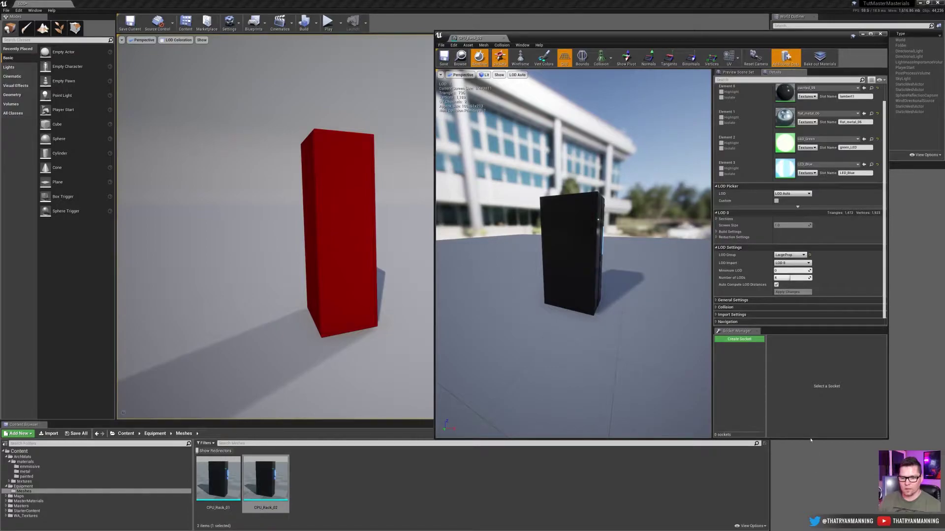
{"action": "left_click_drag", "start_coordinate": [810, 441], "coordinate": [811, 507]}
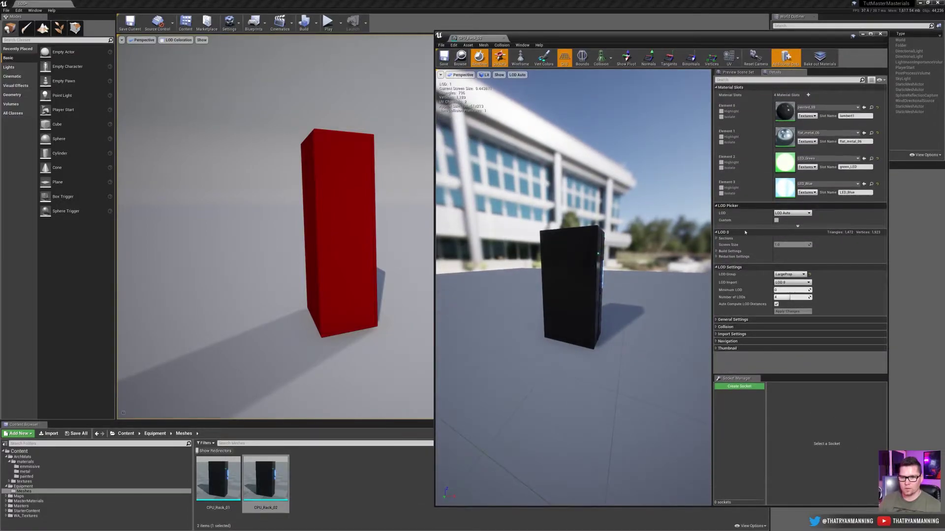
{"action": "left_click", "coordinate": [716, 238]}
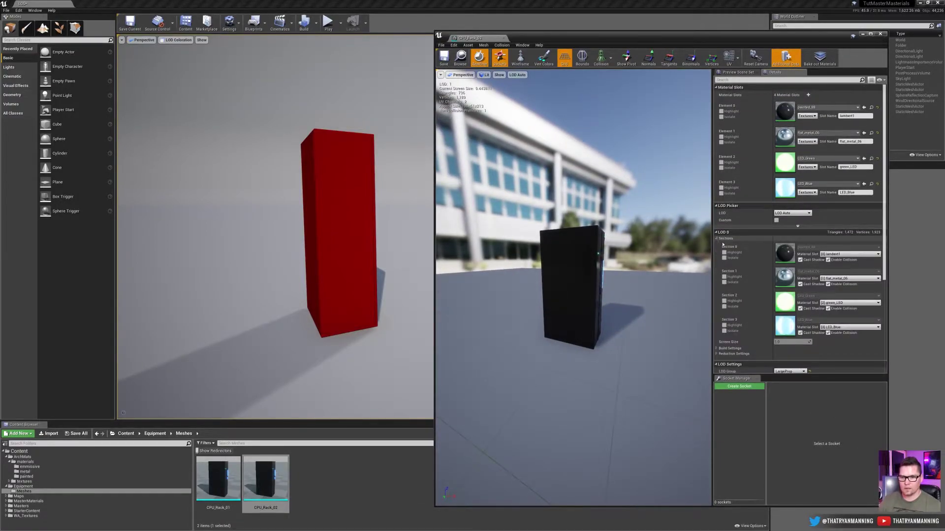
{"action": "scroll", "coordinate": [755, 283], "scroll_direction": "down", "scroll_amount": 2}
{"action": "scroll", "coordinate": [756, 284], "scroll_direction": "down", "scroll_amount": 2}
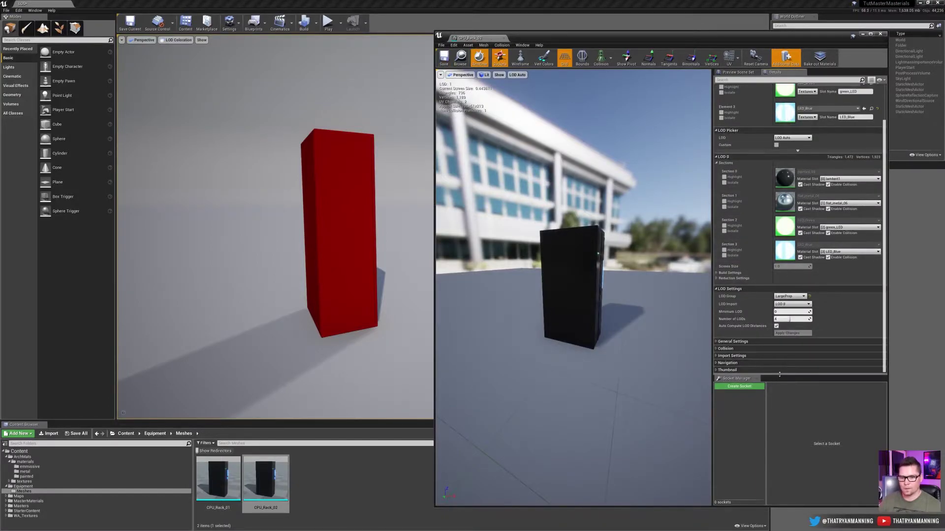
{"action": "left_click_drag", "start_coordinate": [777, 375], "coordinate": [777, 426]}
{"action": "mouse_move", "coordinate": [405, 167]}
{"action": "right_mouse_down"}
{"action": "mouse_move", "coordinate": [396, 167]}
{"action": "mouse_move", "coordinate": [407, 166]}
{"action": "right_mouse_up"}
{"action": "key", "text": "w"}
{"action": "key", "text": "s"}
{"action": "key", "text": "a"}
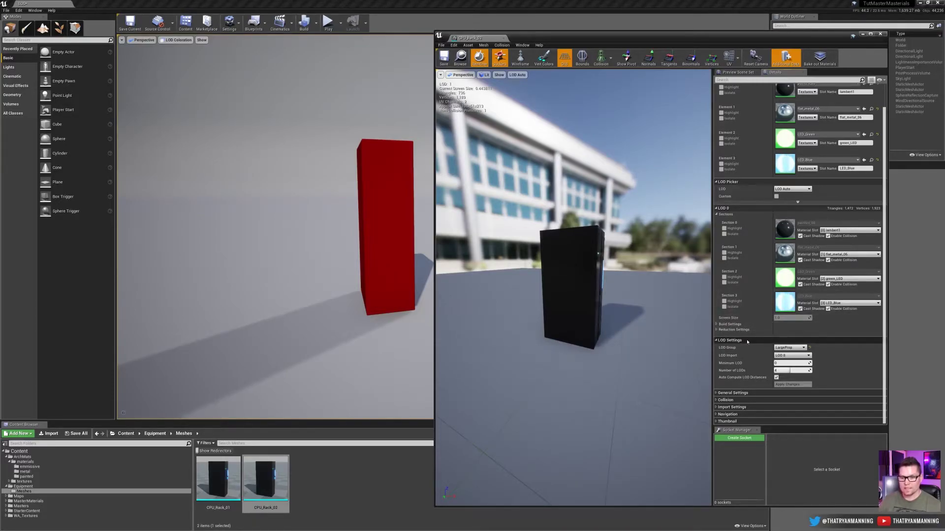
Turn off Auto Compute LOD Distances and display the rack mesh's LOD 0, followed by LOD 1, for editing.
{"action": "left_click", "coordinate": [776, 378]}
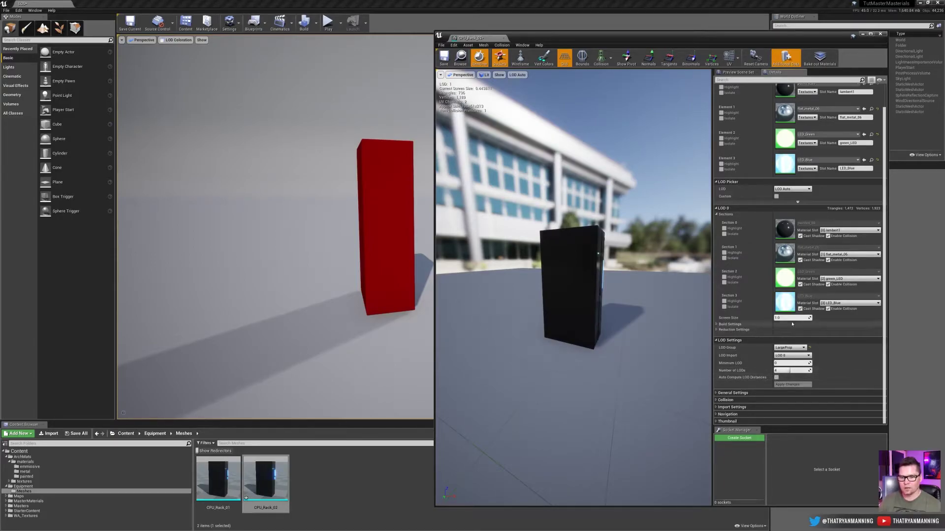
{"action": "left_click", "coordinate": [790, 189]}
{"action": "left_click", "coordinate": [787, 203]}
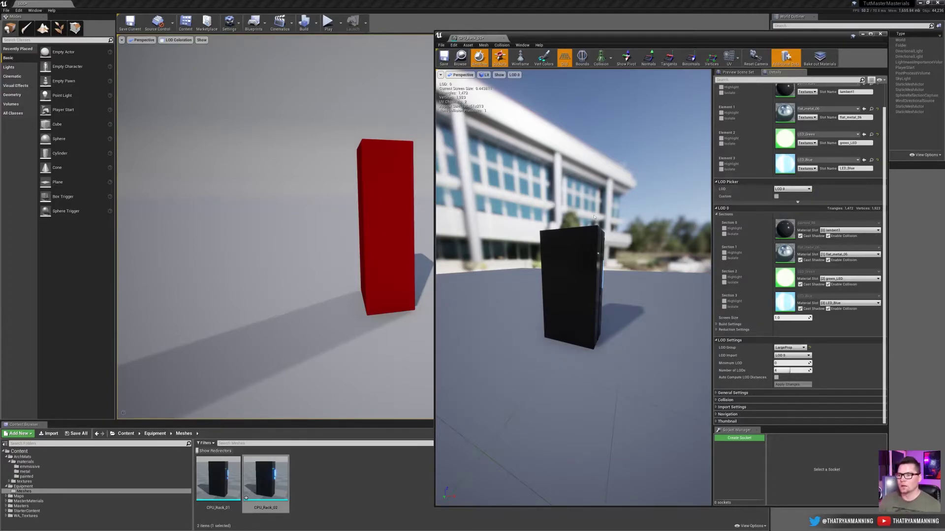
{"action": "left_click", "coordinate": [792, 189]}
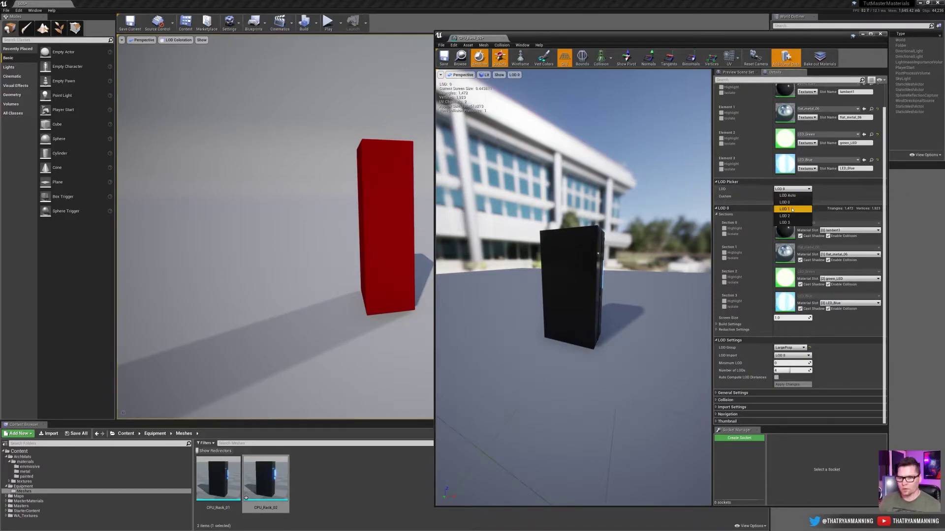
{"action": "left_click", "coordinate": [791, 209]}
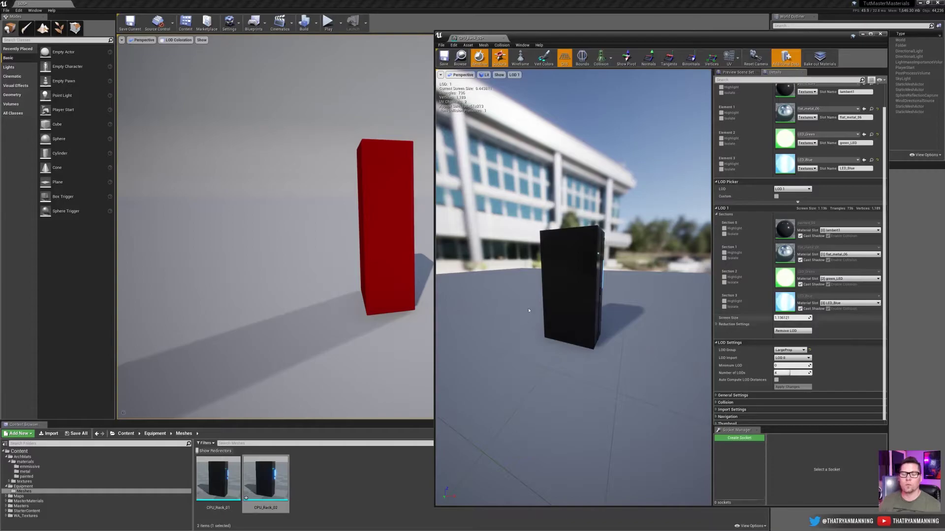
Examine LOD 1 of the rack in the mesh preview from close up and from far away, reading its current screen size.
{"action": "left_click_drag", "start_coordinate": [606, 252], "coordinate": [529, 256], "text": "alt"}
{"action": "scroll", "coordinate": [602, 261], "scroll_direction": "up", "scroll_amount": 5}
{"action": "left_click_drag", "start_coordinate": [601, 261], "coordinate": [531, 212], "text": "alt"}
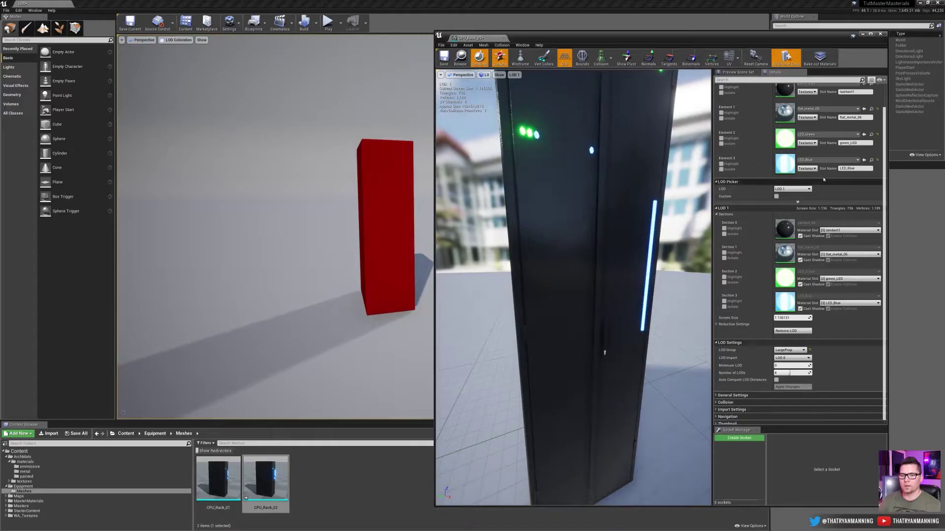
{"action": "mouse_move", "coordinate": [344, 246]}
{"action": "right_mouse_down"}
{"action": "mouse_move", "coordinate": [320, 217]}
{"action": "mouse_move", "coordinate": [344, 216]}
{"action": "mouse_move", "coordinate": [338, 236]}
{"action": "right_mouse_up"}
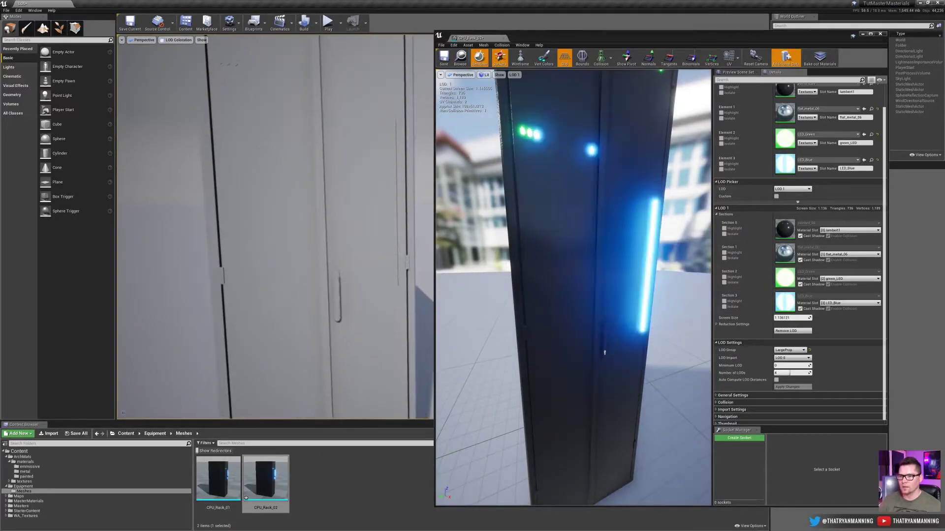
{"action": "scroll", "coordinate": [603, 344], "scroll_direction": "down", "scroll_amount": 5}
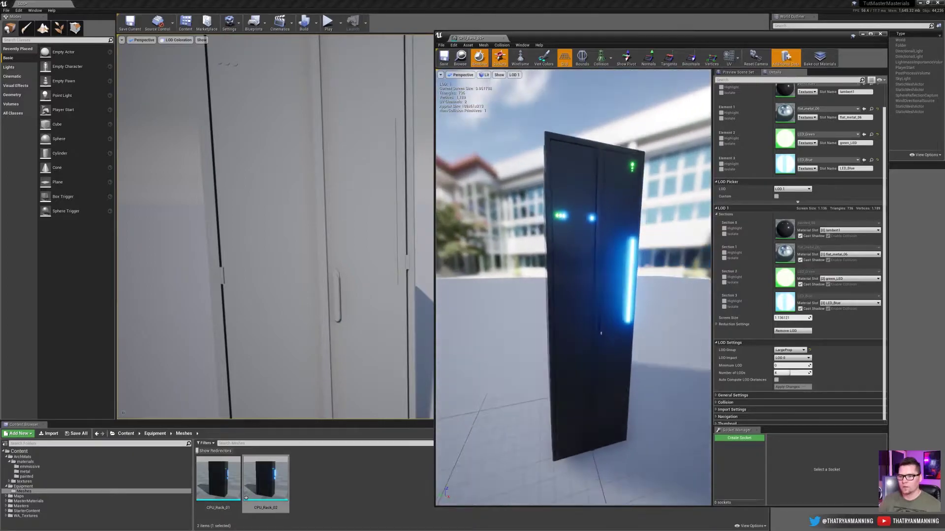
{"action": "scroll", "coordinate": [601, 333], "scroll_direction": "down", "scroll_amount": 6}
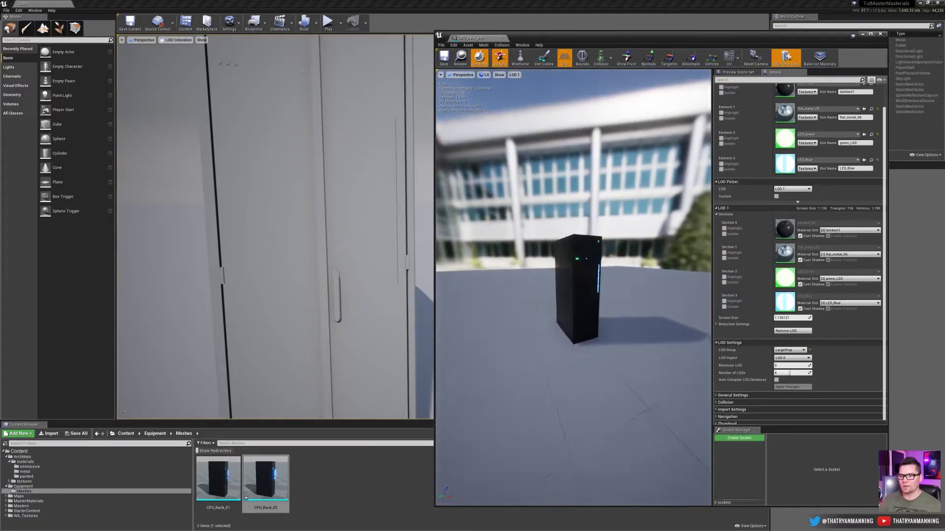
{"action": "right_click_drag", "start_coordinate": [586, 246], "coordinate": [586, 224]}
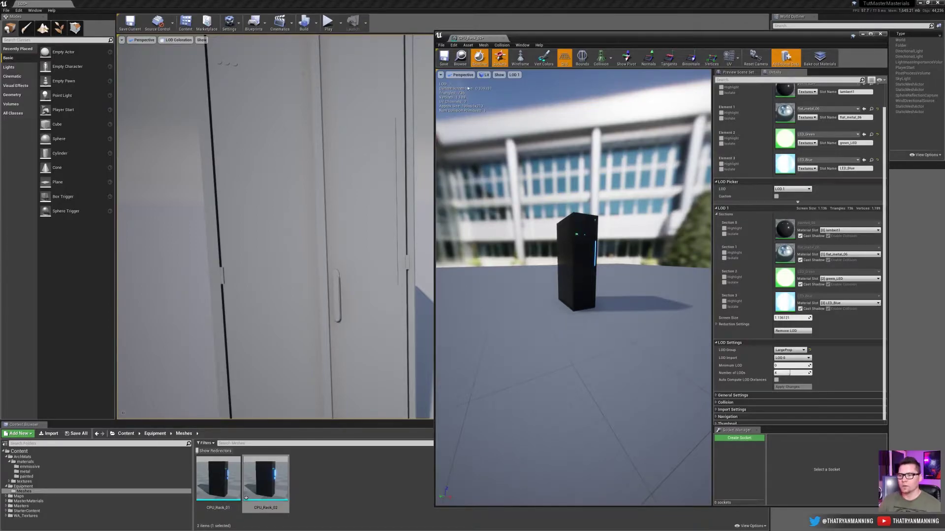
Set LOD 1's screen size to 0.33.
{"action": "left_click", "coordinate": [793, 318]}
{"action": "type", "text": "30"}
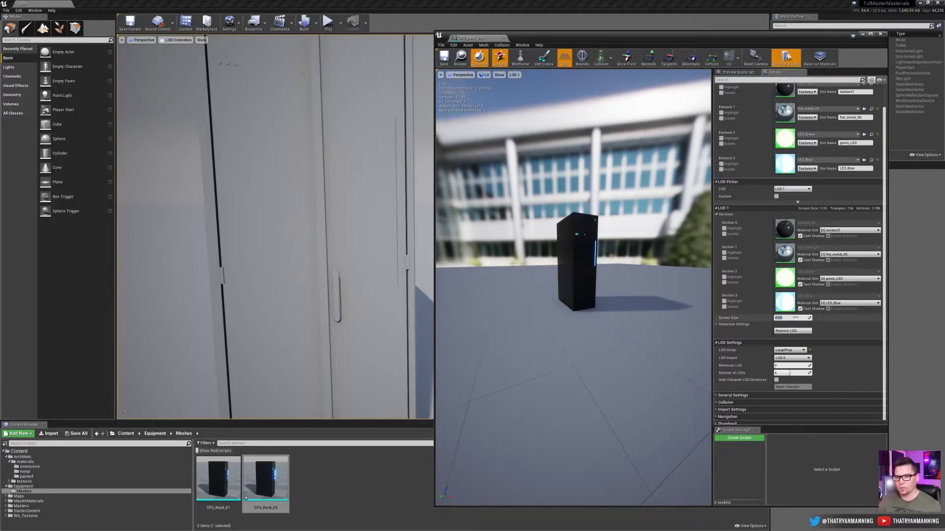
{"action": "key", "text": "Return"}
Minimize the mesh editor and examine the rack's LOD colours in the level view while backing away from it.
{"action": "right_click_drag", "start_coordinate": [311, 157], "coordinate": [302, 129]}
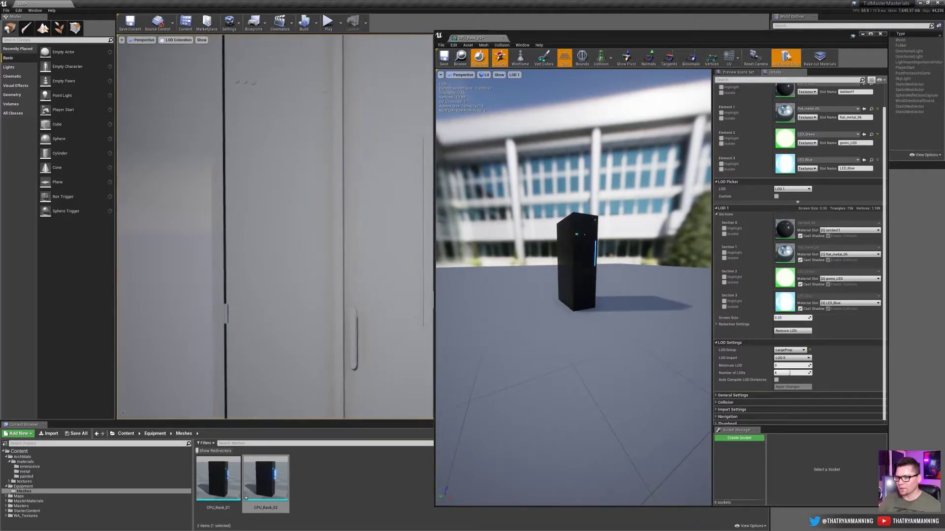
{"action": "left_click", "coordinate": [862, 34]}
{"action": "right_click_drag", "start_coordinate": [442, 227], "coordinate": [418, 231]}
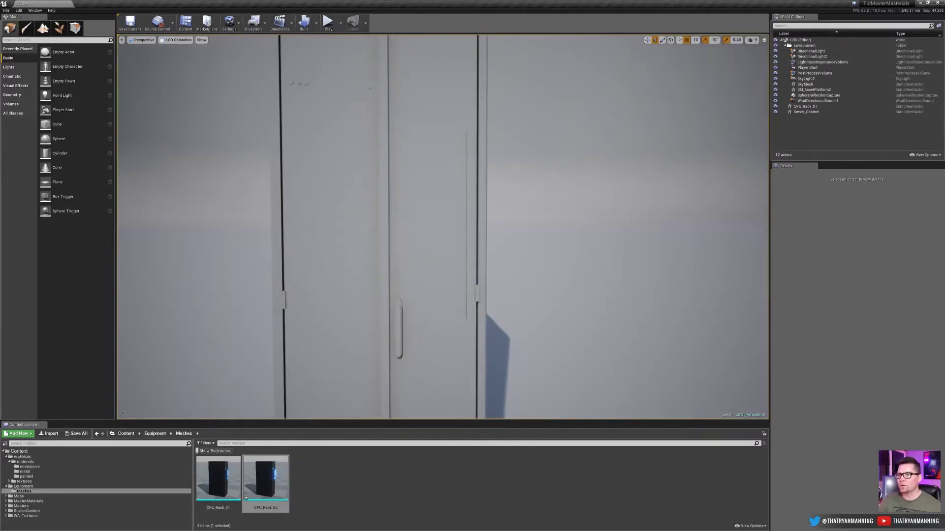
{"action": "key", "text": "s"}
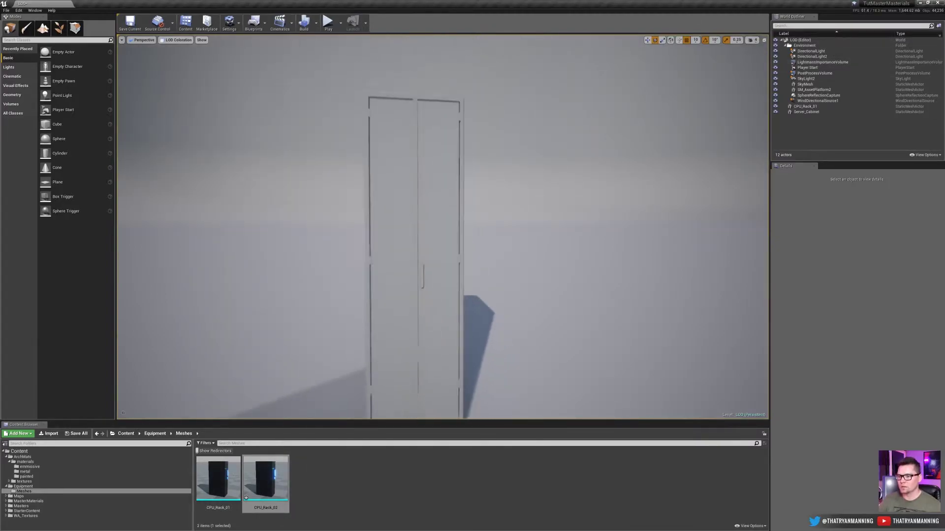
{"action": "scroll", "coordinate": [442, 227], "scroll_direction": "down", "scroll_amount": 6}
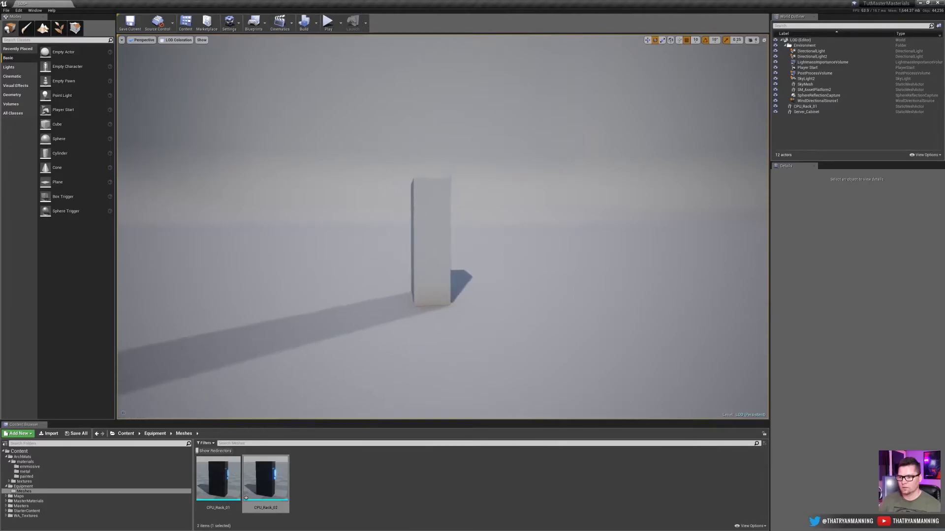
{"action": "key", "text": "w"}
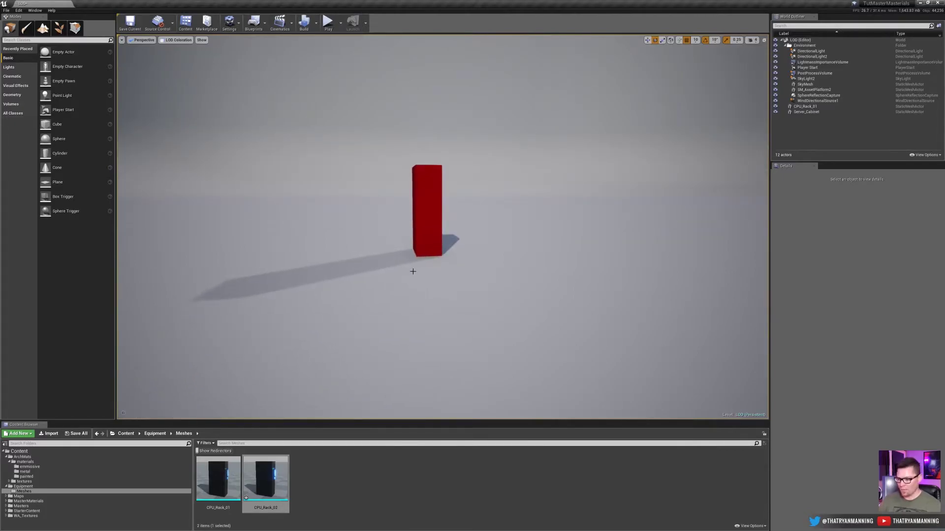
Reopen the CPU_Rack_02 mesh editor and move it aside so the distant rack stays visible in the level view.
{"action": "double_click", "coordinate": [266, 479]}
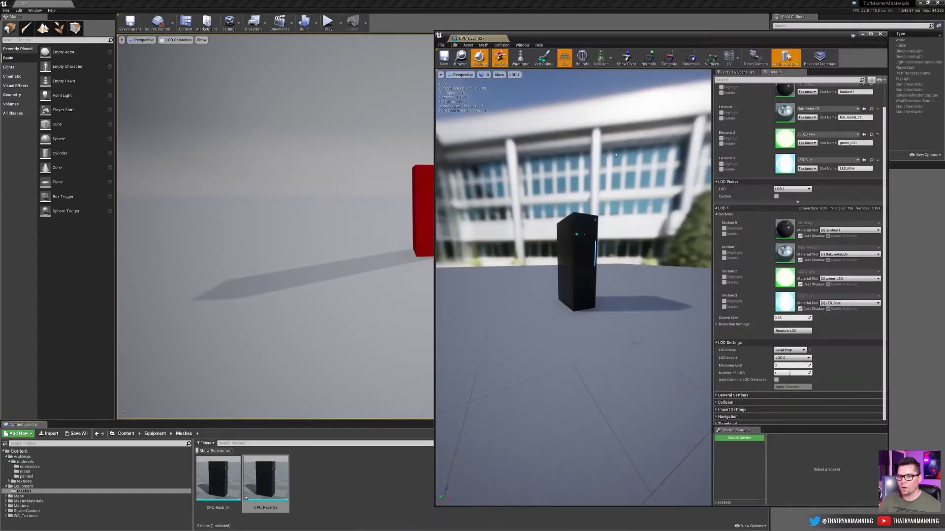
{"action": "left_click_drag", "start_coordinate": [613, 38], "coordinate": [652, 31]}
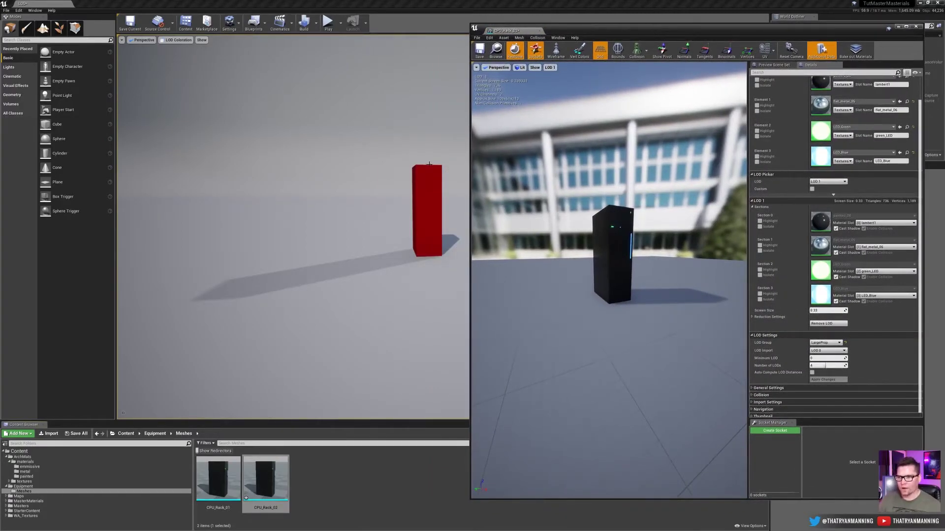
{"action": "right_click_drag", "start_coordinate": [419, 198], "coordinate": [438, 183]}
{"action": "key", "text": "s"}
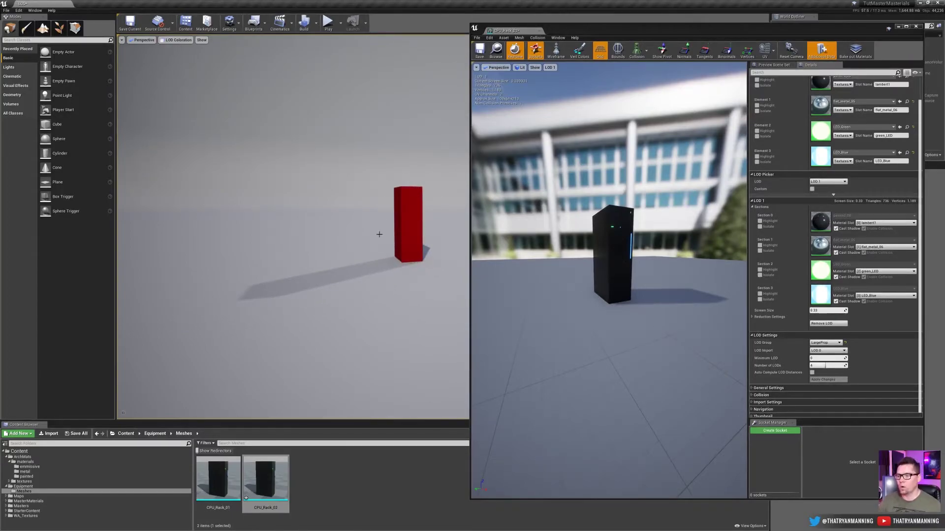
Try LOD 1 screen sizes of 0.2, 0.25 and 0.21, and return the value to 0.33.
{"action": "left_click", "coordinate": [826, 310]}
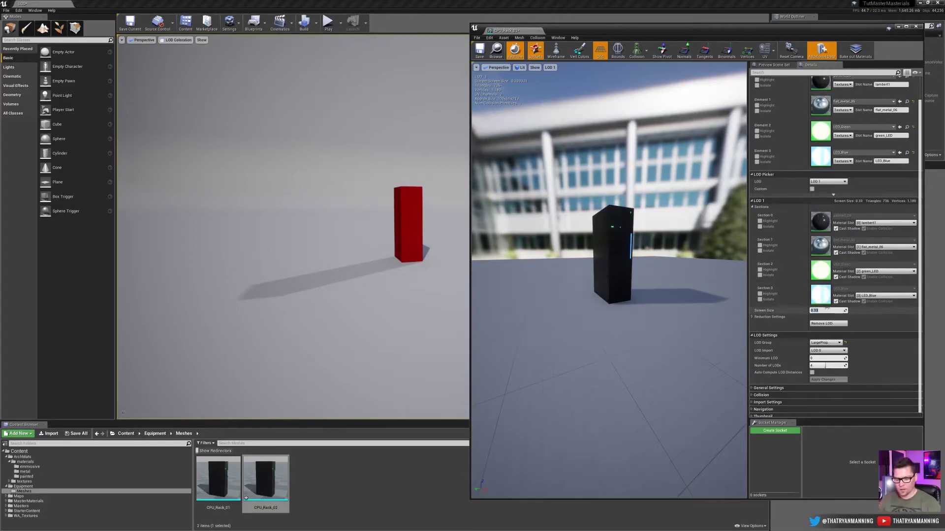
{"action": "type", "text": ".2"}
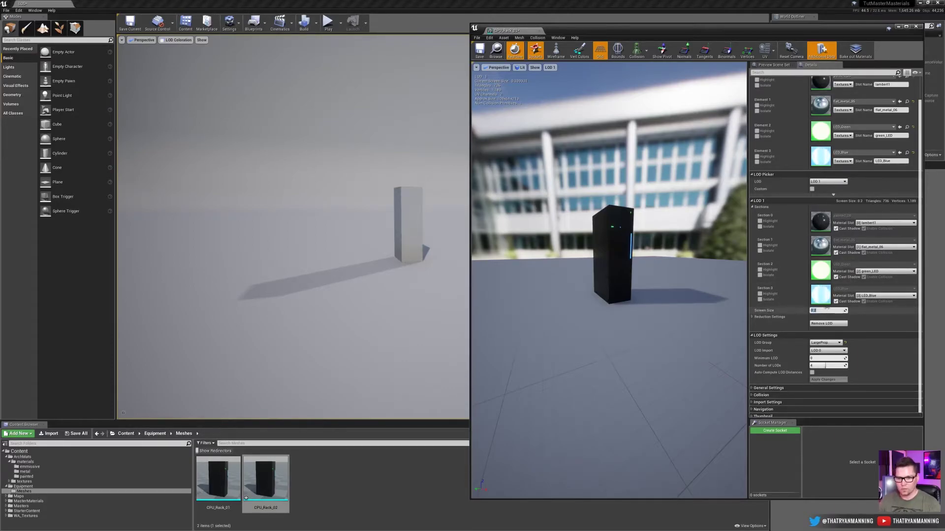
{"action": "type", "text": "5"}
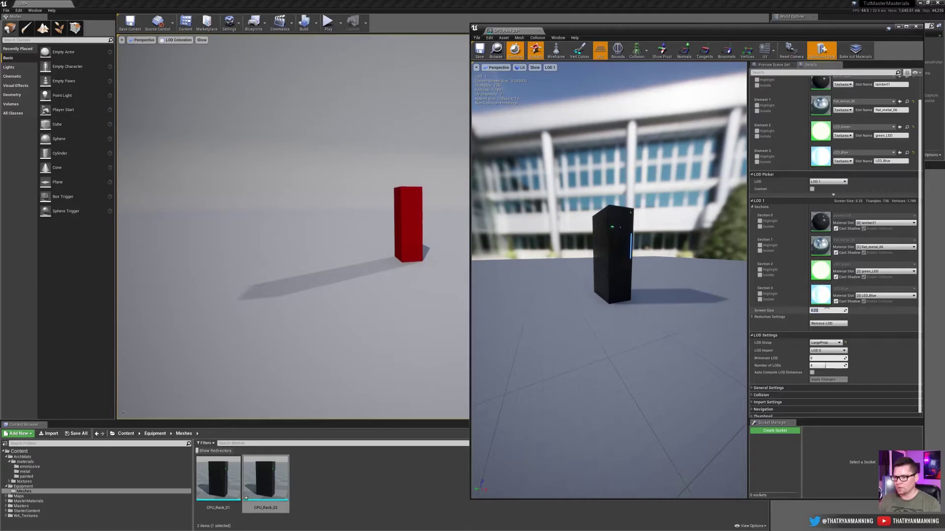
{"action": "type", "text": "21"}
{"action": "key", "text": "Return"}
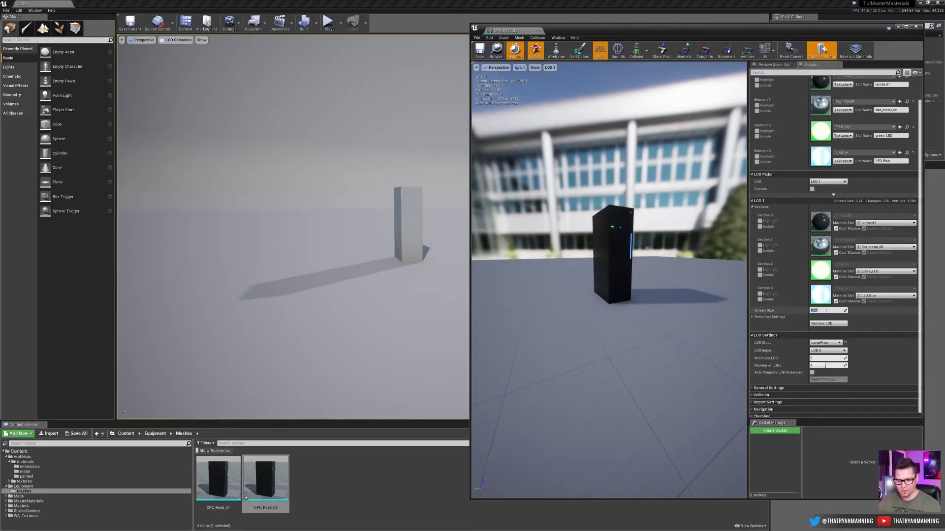
{"action": "type", "text": ".33"}
{"action": "key", "text": "Return"}
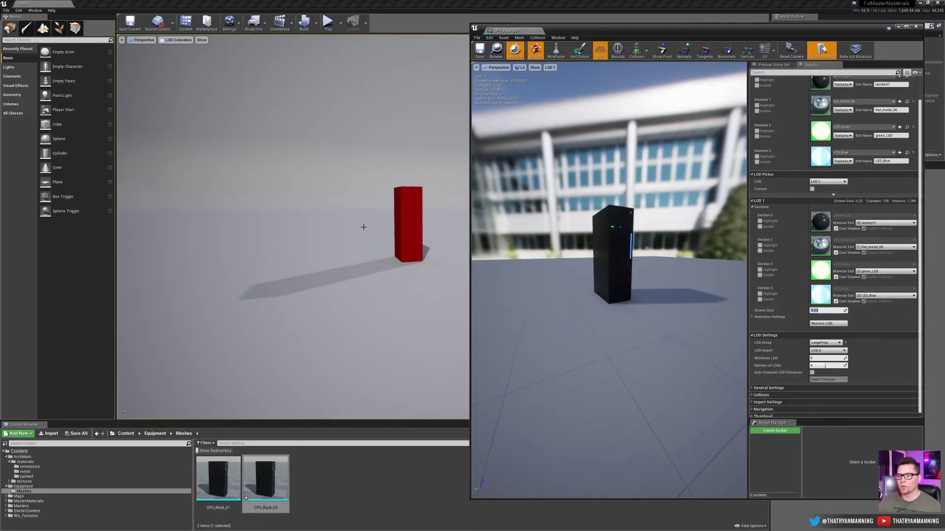
Examine the distances at which the rack switches between its LOD colours by moving away from it and back in the level view.
{"action": "scroll", "coordinate": [362, 225], "scroll_direction": "down", "scroll_amount": 1}
{"action": "key", "text": "s"}
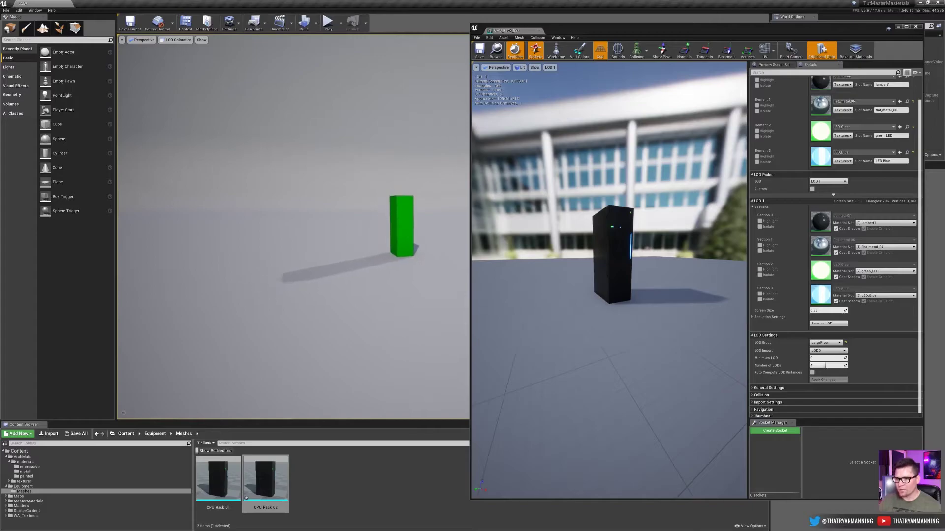
{"action": "key", "text": "s"}
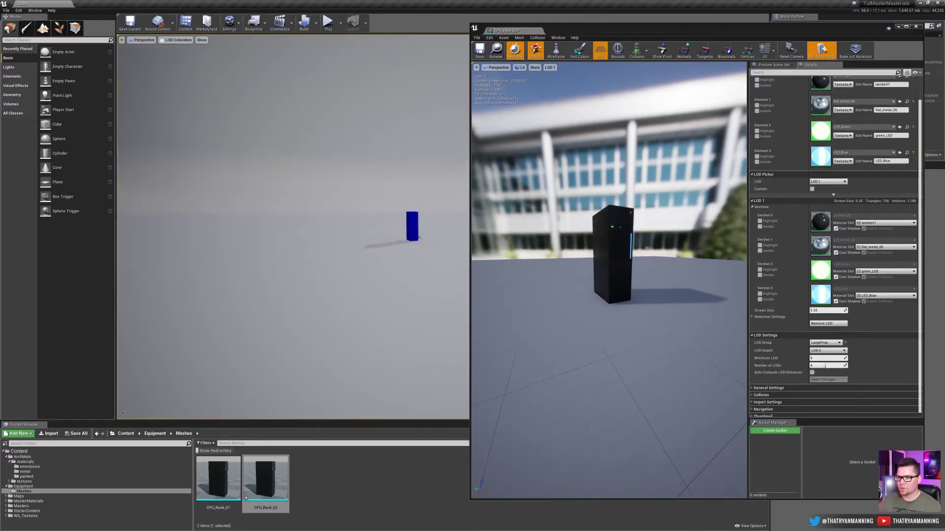
{"action": "key", "text": "w"}
{"action": "scroll", "coordinate": [362, 226], "scroll_direction": "up", "scroll_amount": 2}
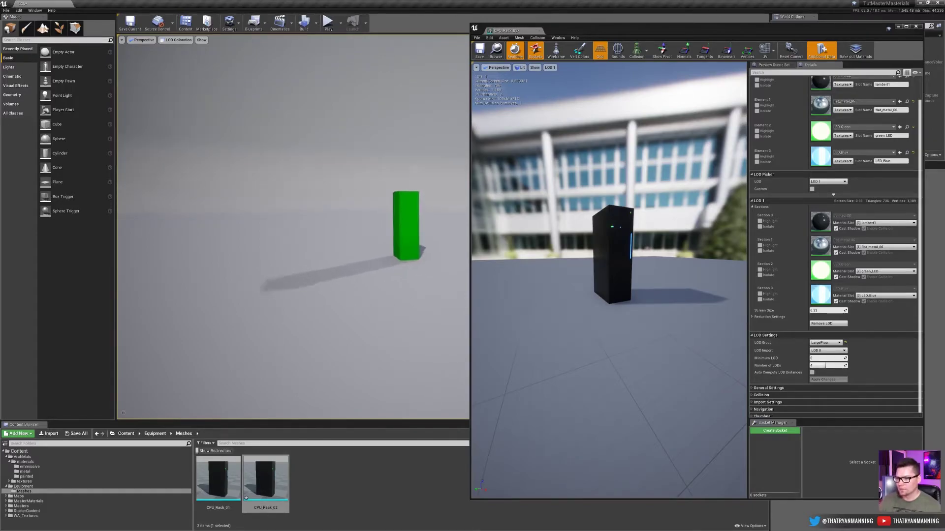
{"action": "scroll", "coordinate": [363, 226], "scroll_direction": "down", "scroll_amount": 2}
{"action": "key", "text": "s"}
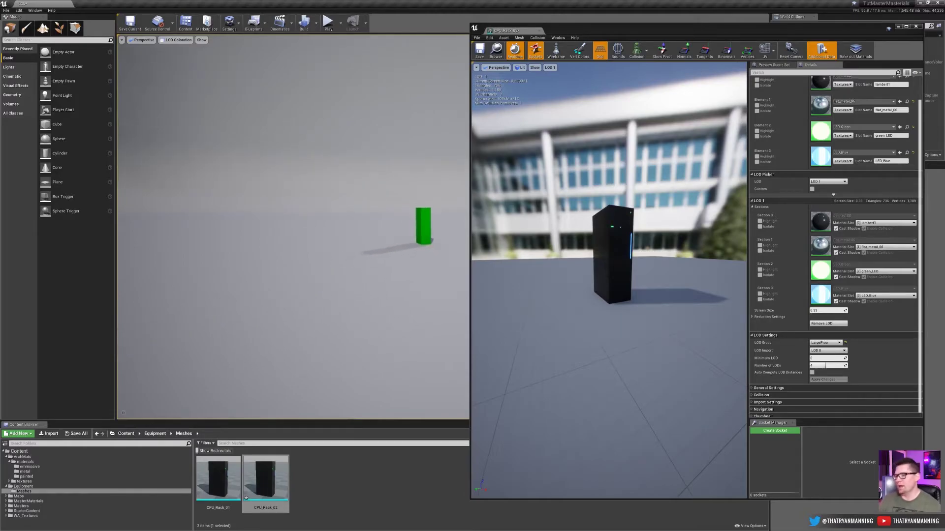
{"action": "key", "text": "w"}
{"action": "scroll", "coordinate": [363, 226], "scroll_direction": "down", "scroll_amount": 1}
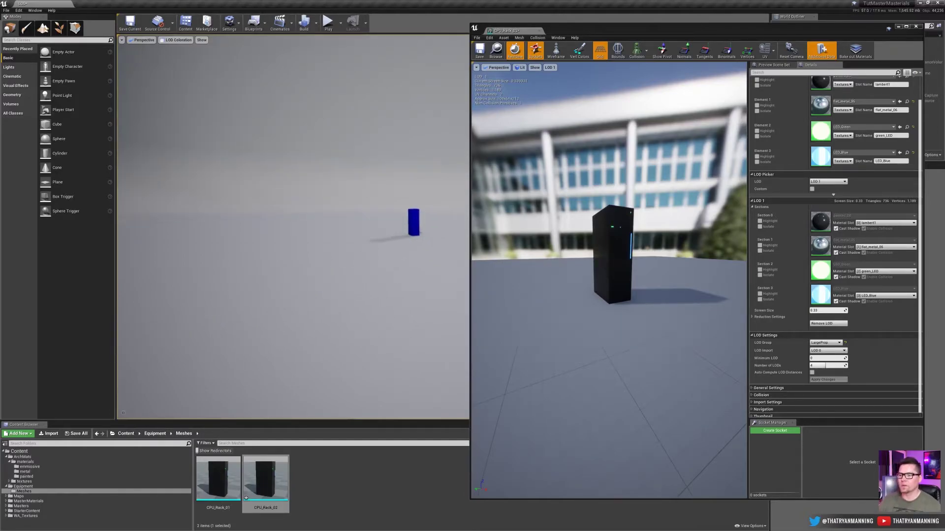
{"action": "scroll", "coordinate": [362, 225], "scroll_direction": "up", "scroll_amount": 3}
{"action": "scroll", "coordinate": [363, 226], "scroll_direction": "up", "scroll_amount": 1}
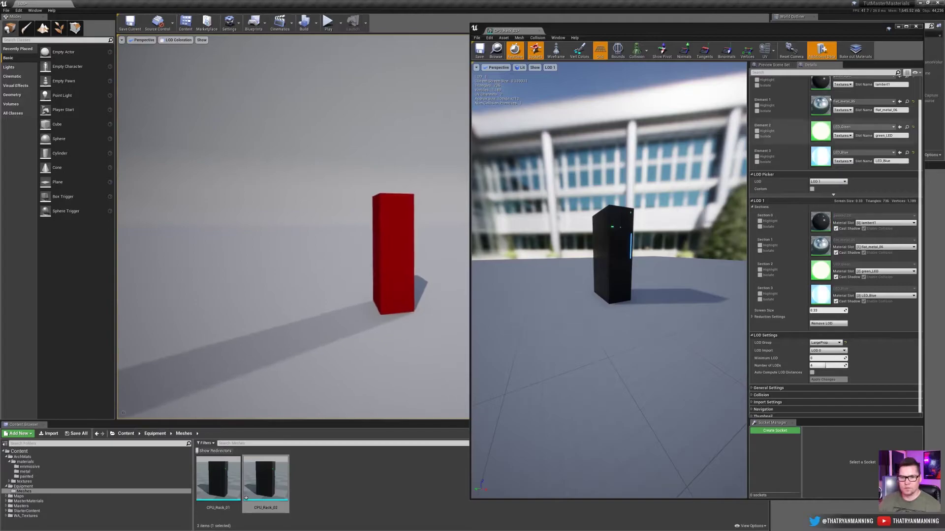
{"action": "key", "text": "s"}
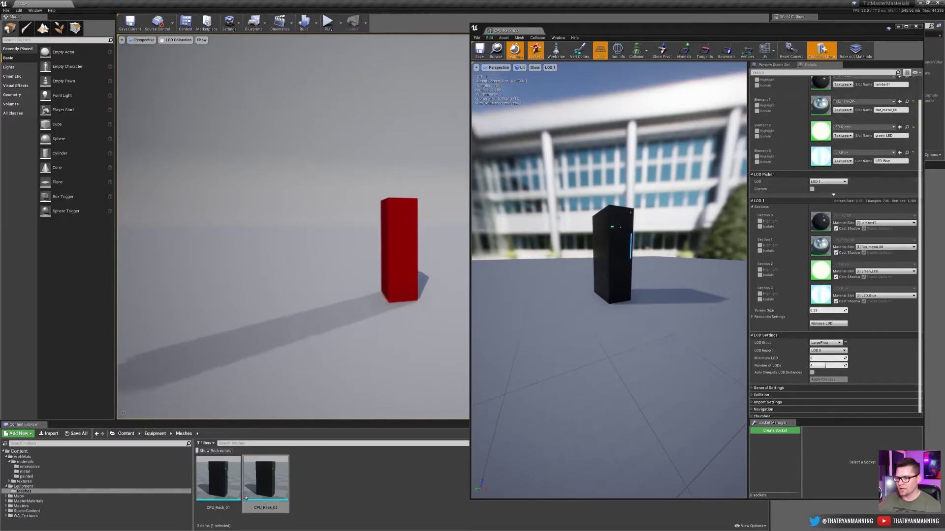
{"action": "right_click_drag", "start_coordinate": [428, 310], "coordinate": [422, 322]}
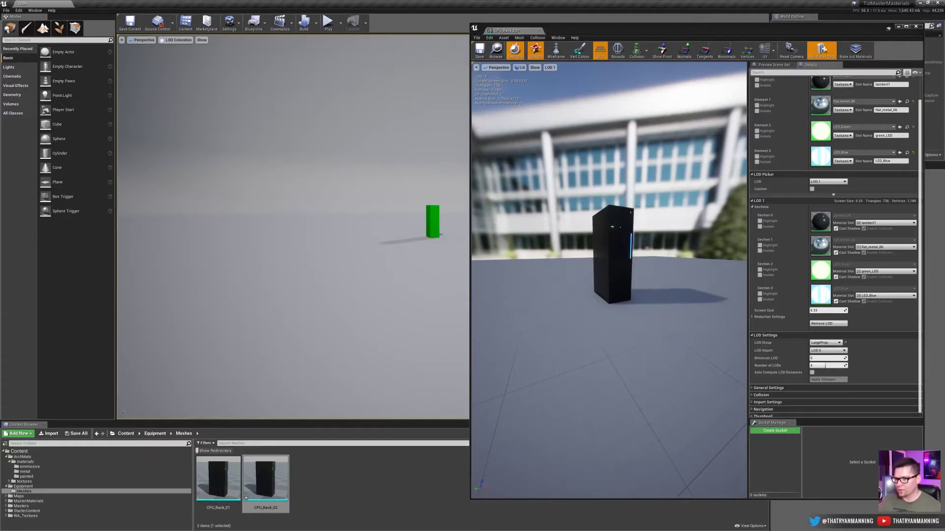
{"action": "key", "text": "w"}
{"action": "key", "text": "s"}
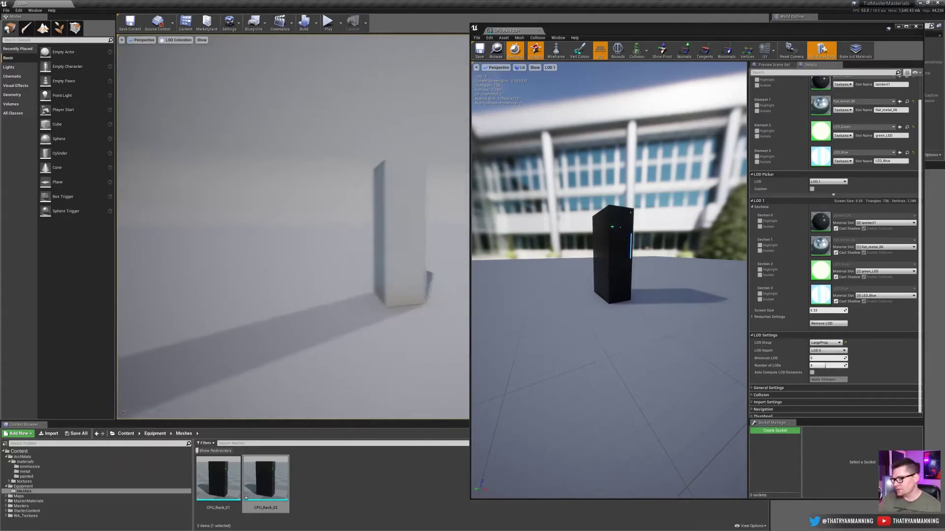
{"action": "key", "text": "d"}
{"action": "key", "text": "a"}
{"action": "right_click_drag", "start_coordinate": [445, 238], "coordinate": [465, 236]}
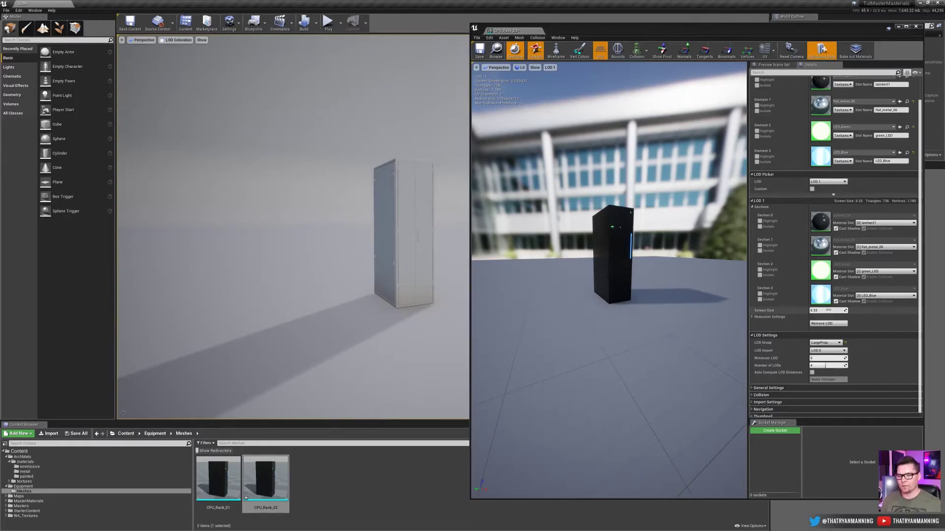
Set LOD 1's screen size to 0.3 and check the rack's LOD switching from different distances in the level view.
{"action": "left_click", "coordinate": [828, 310]}
{"action": "type", "text": "0.3"}
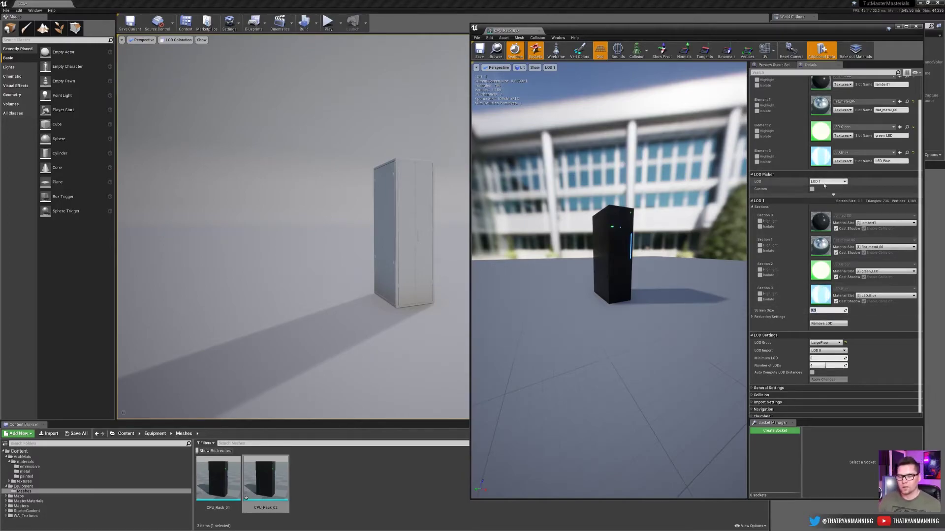
{"action": "key", "text": "s"}
{"action": "right_click_drag", "start_coordinate": [331, 290], "coordinate": [339, 286]}
{"action": "key", "text": "w"}
{"action": "left_click_drag", "start_coordinate": [335, 276], "coordinate": [335, 283]}
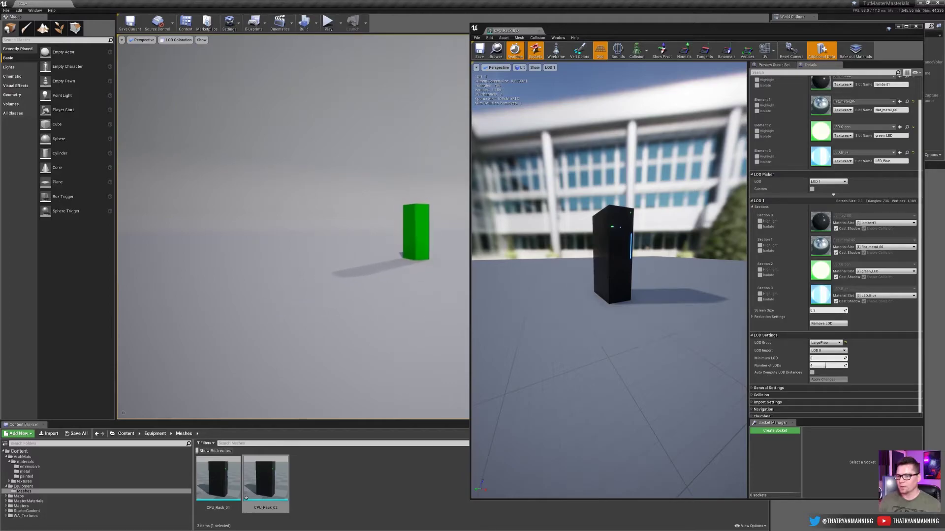
Set LOD 2's screen size to 0.15 for the CPU_Rack_02 mesh.
{"action": "left_click", "coordinate": [828, 181]}
{"action": "left_click", "coordinate": [829, 209]}
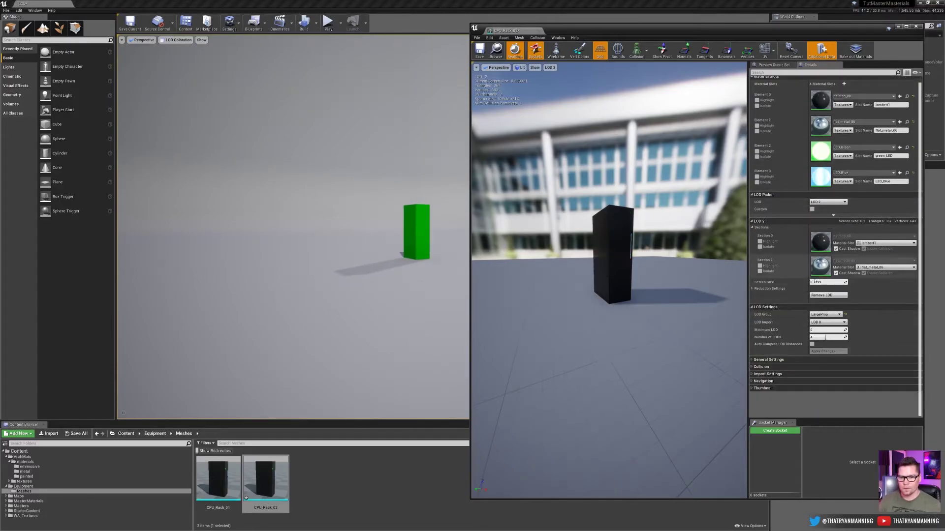
{"action": "left_click", "coordinate": [825, 282]}
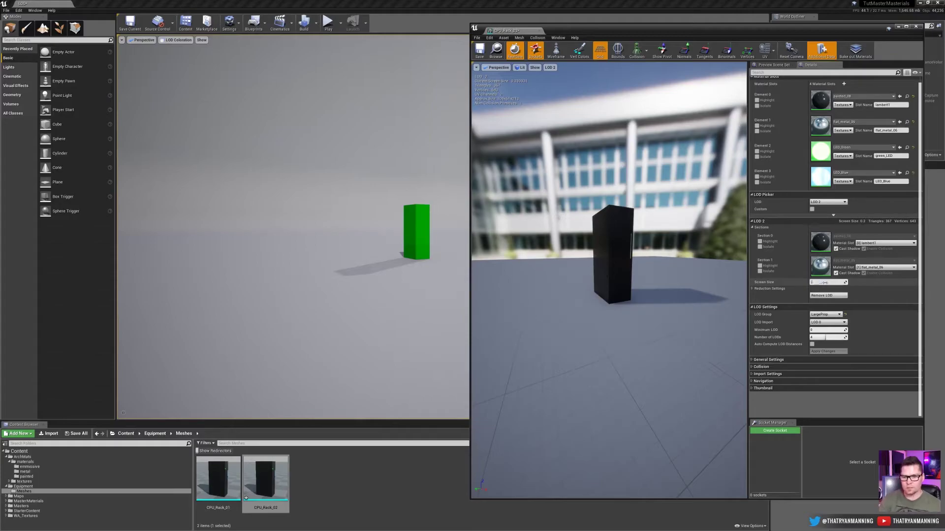
{"action": "type", "text": "0.15"}
{"action": "key", "text": "Return"}
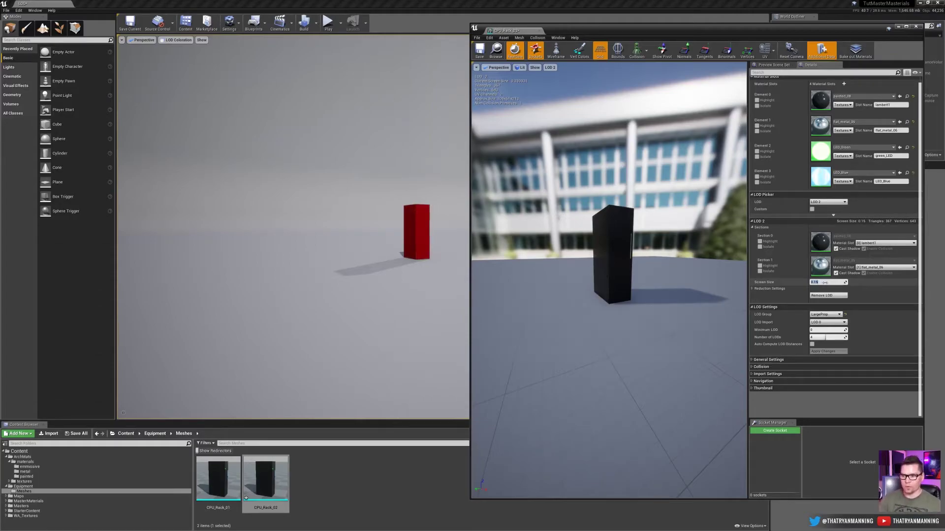
Set LOD 3's screen size to 0.075.
{"action": "left_click", "coordinate": [828, 202]}
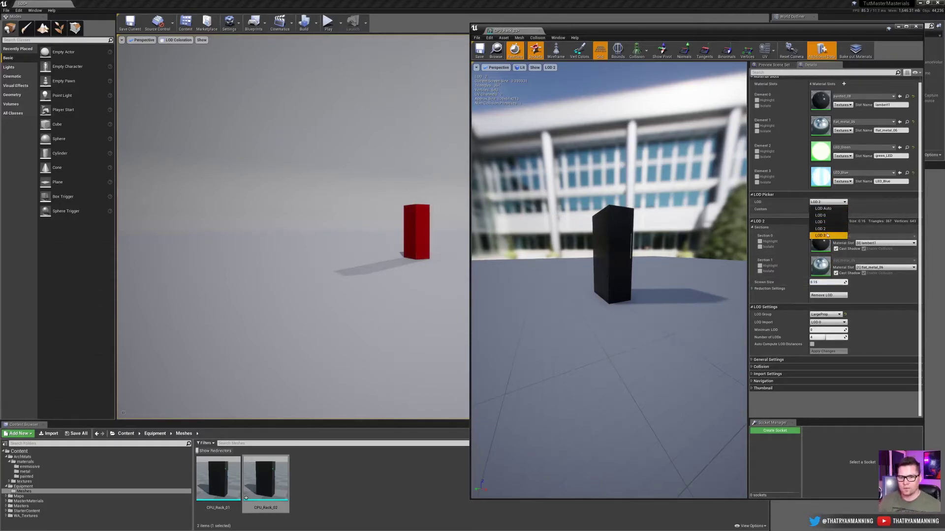
{"action": "left_click", "coordinate": [827, 236]}
{"action": "left_click", "coordinate": [826, 286]}
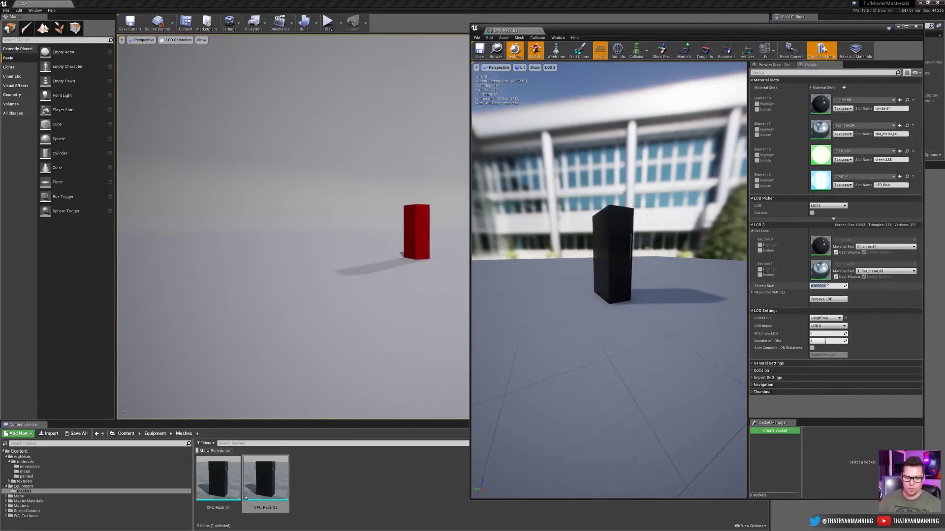
{"action": "type", "text": "0.075"}
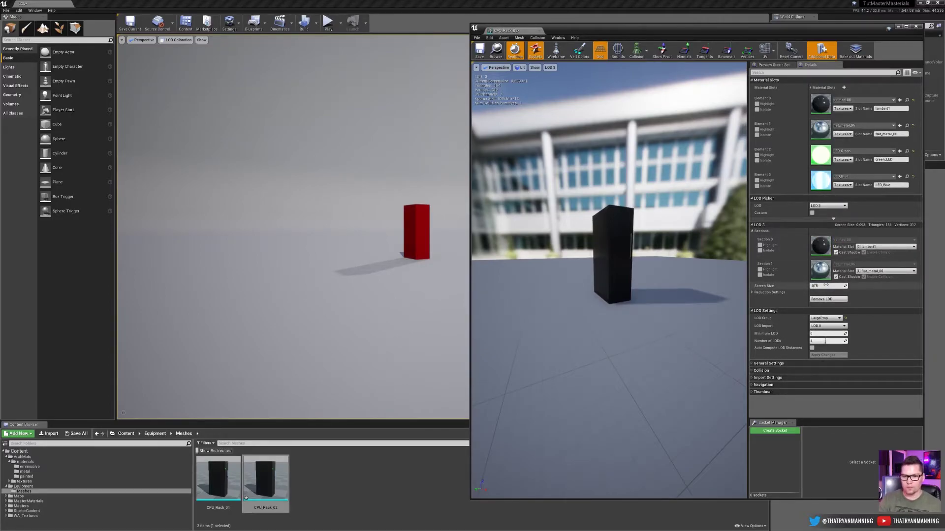
{"action": "key", "text": "Return"}
Examine how the rack switches through its LOD colours by moving towards and away from it in the level view.
{"action": "key", "text": "w"}
{"action": "right_click_drag", "start_coordinate": [408, 244], "coordinate": [433, 261]}
{"action": "key", "text": "s"}
{"action": "scroll", "coordinate": [401, 245], "scroll_direction": "down", "scroll_amount": 6}
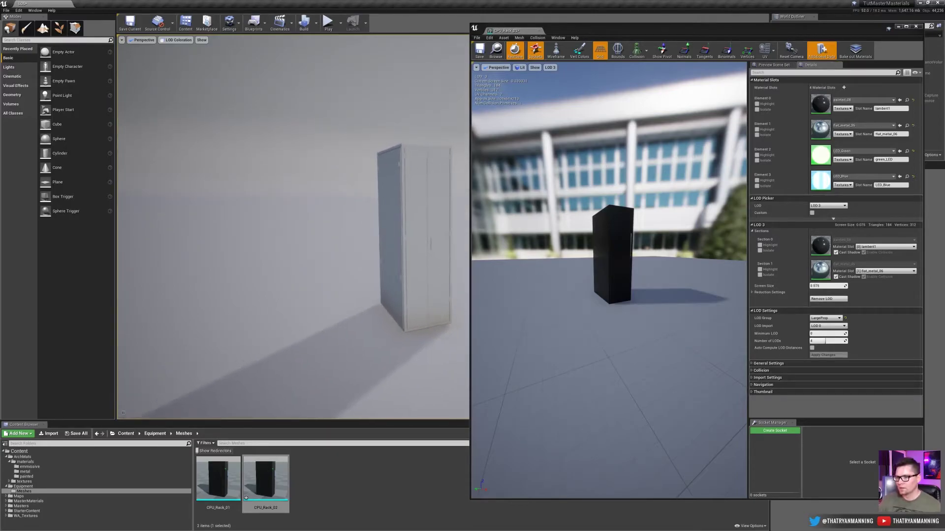
{"action": "scroll", "coordinate": [401, 245], "scroll_direction": "down", "scroll_amount": 6}
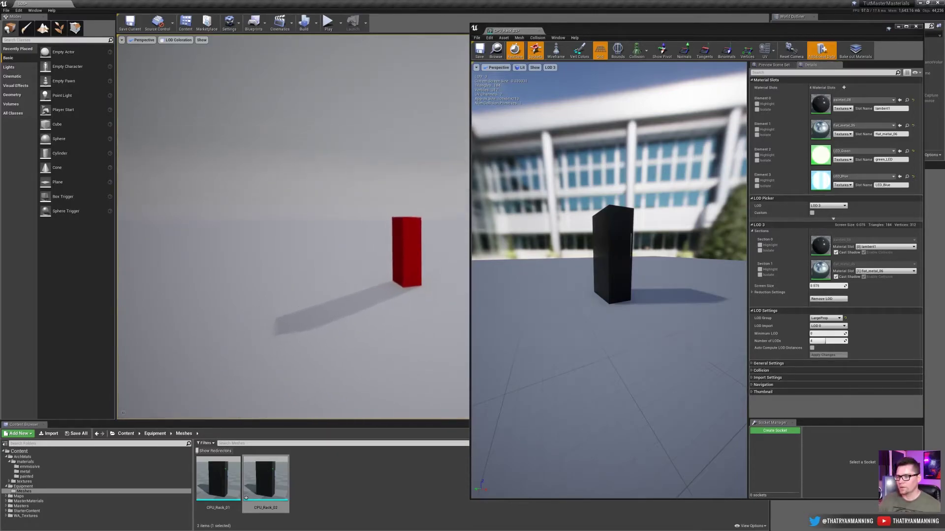
{"action": "scroll", "coordinate": [401, 244], "scroll_direction": "down", "scroll_amount": 6}
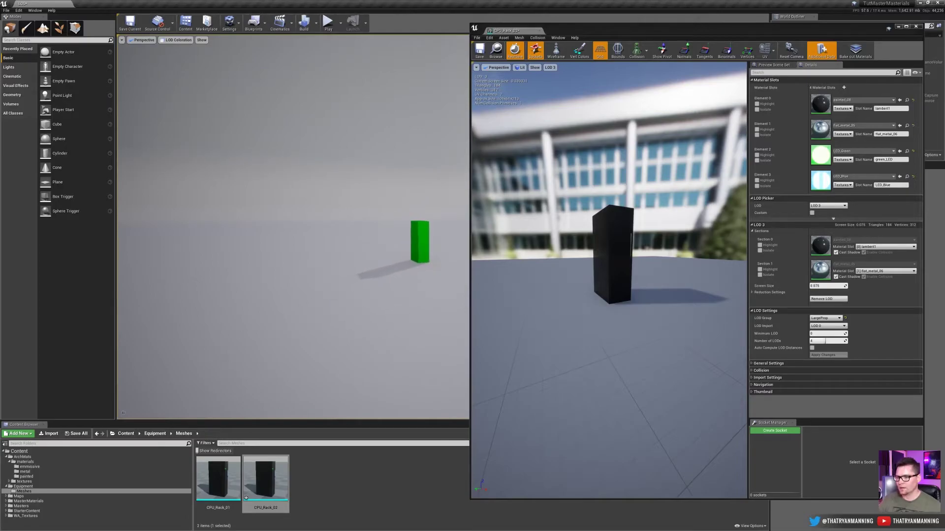
{"action": "scroll", "coordinate": [401, 245], "scroll_direction": "down", "scroll_amount": 3}
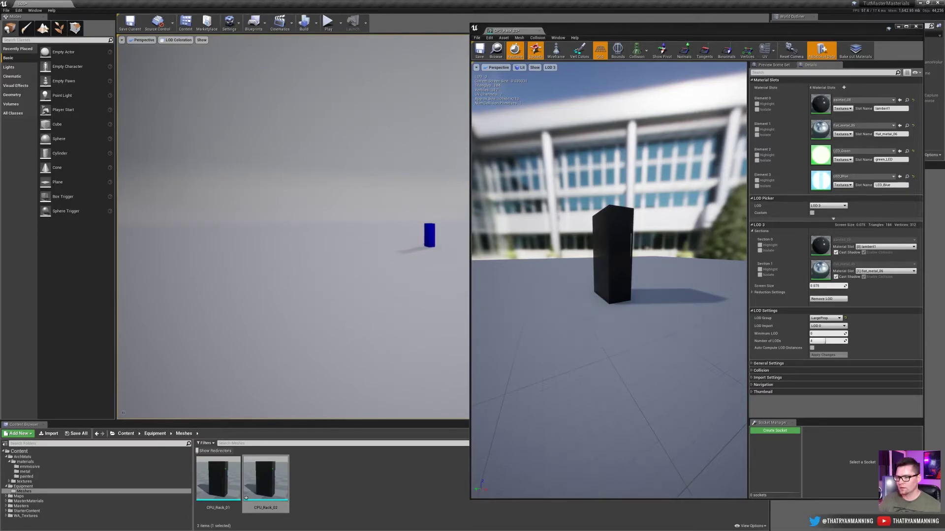
{"action": "scroll", "coordinate": [402, 245], "scroll_direction": "up", "scroll_amount": 12}
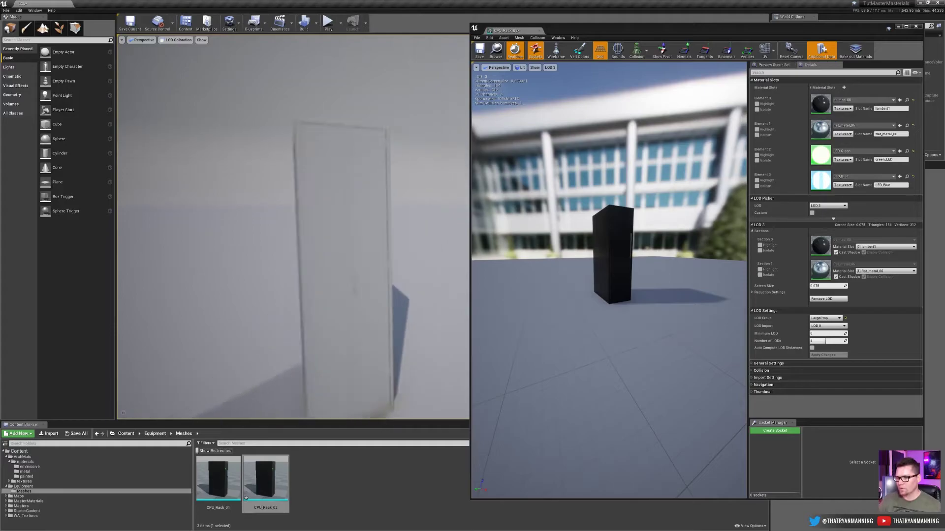
{"action": "scroll", "coordinate": [404, 244], "scroll_direction": "down", "scroll_amount": 5}
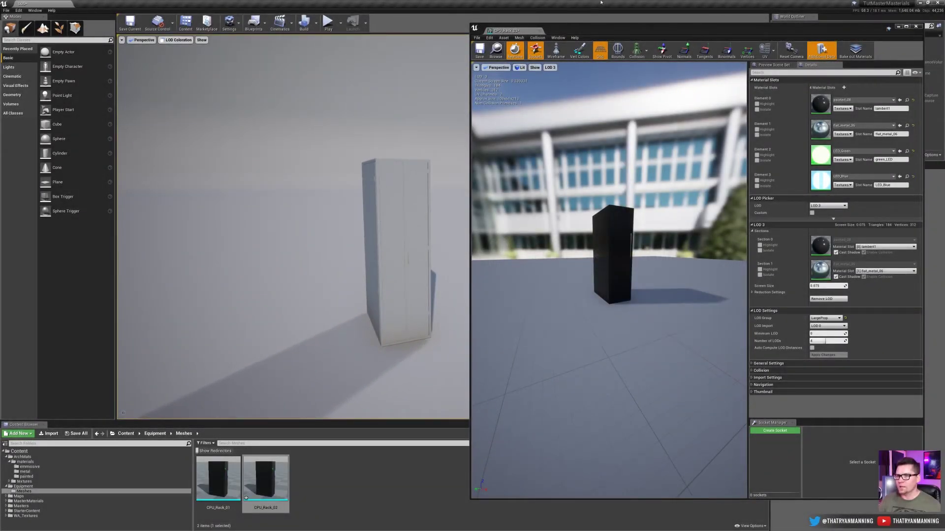
Maximize the mesh editor window and frame the front of the rack close up in its preview.
{"action": "double_click", "coordinate": [605, 28]}
{"action": "key", "text": "d"}
{"action": "right_click_drag", "start_coordinate": [335, 265], "coordinate": [246, 234]}
{"action": "key", "text": "w"}
{"action": "key", "text": "e"}
{"action": "right_click_drag", "start_coordinate": [384, 244], "coordinate": [388, 260]}
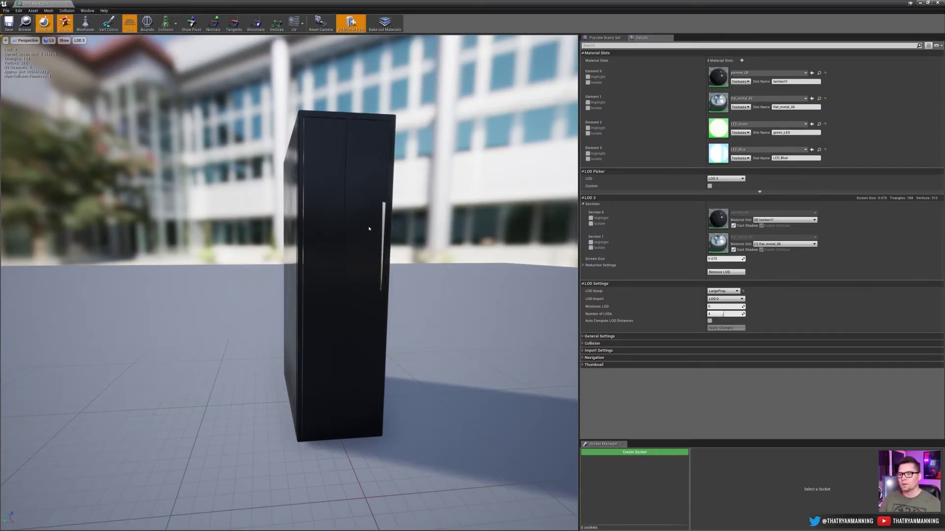
Compare the rack's LED and handle detail across LOD Auto, LOD 0, LOD 1, LOD 2 and LOD 3.
{"action": "left_click", "coordinate": [730, 179]}
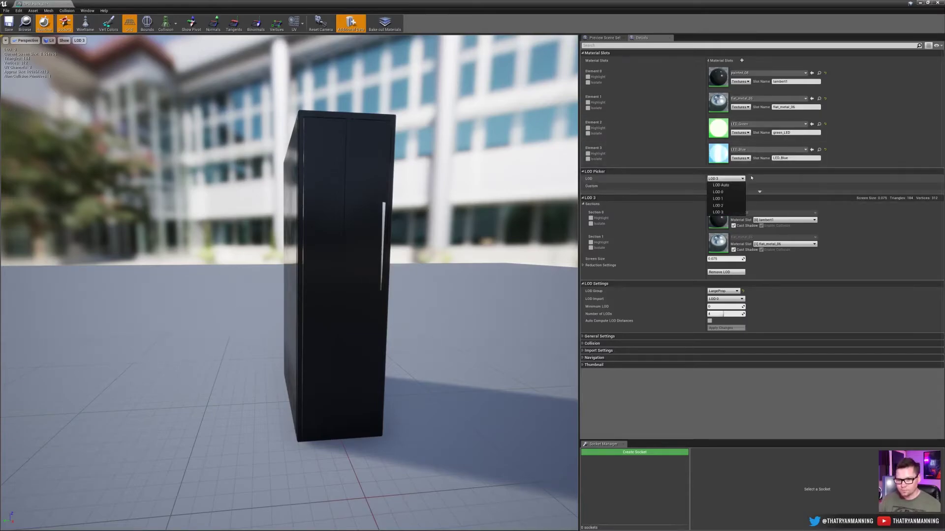
{"action": "left_click", "coordinate": [726, 185]}
{"action": "left_click", "coordinate": [725, 179]}
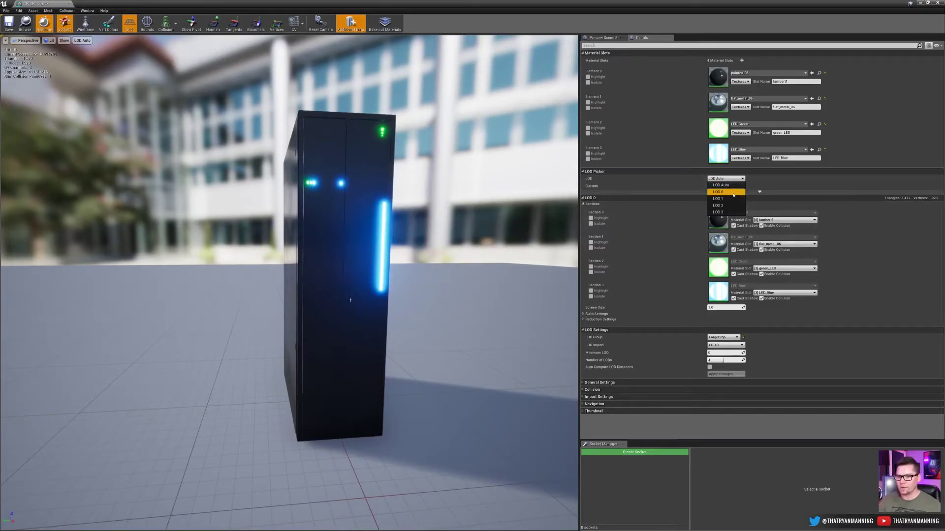
{"action": "left_click", "coordinate": [718, 192]}
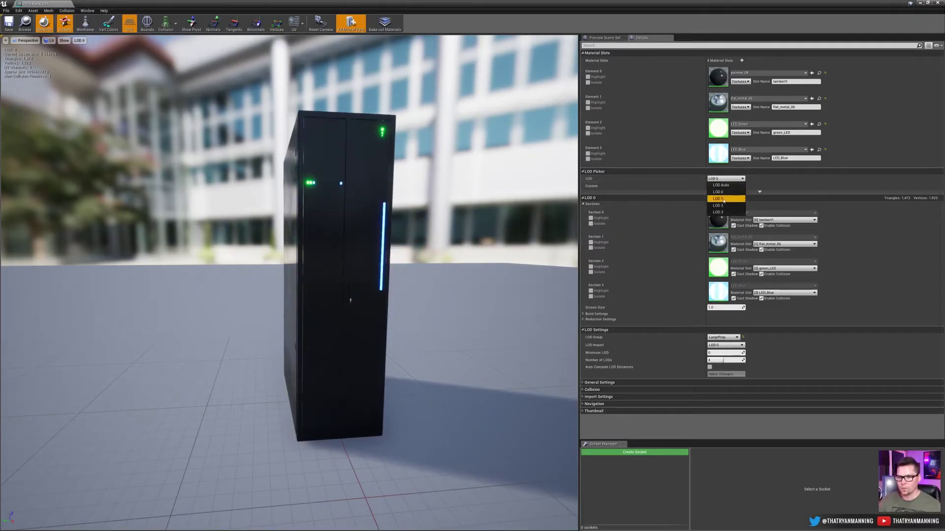
{"action": "left_click", "coordinate": [724, 199]}
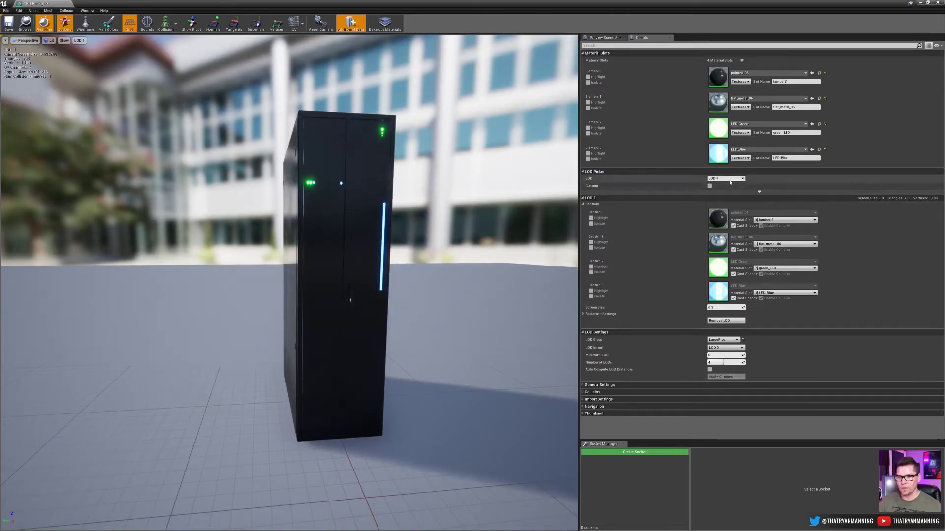
{"action": "left_click", "coordinate": [730, 180]}
{"action": "left_click", "coordinate": [724, 206]}
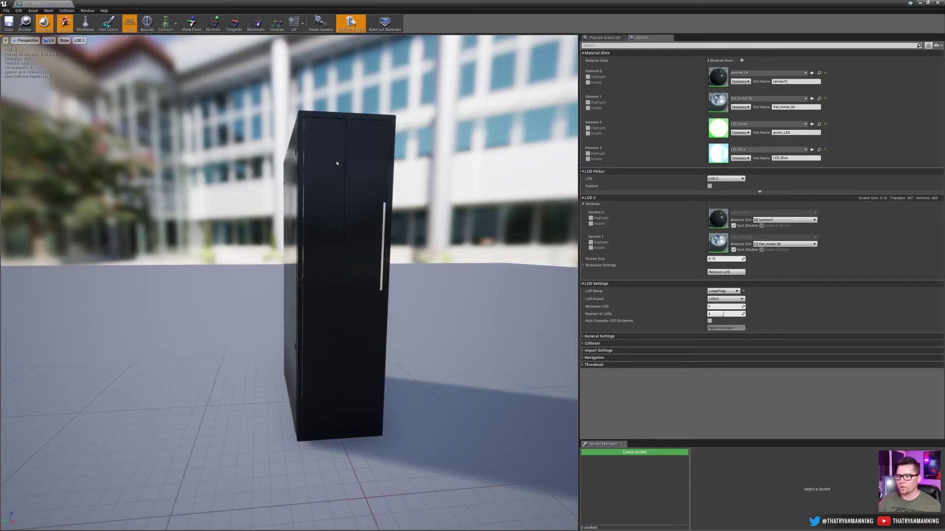
{"action": "left_click", "coordinate": [726, 178]}
{"action": "left_click", "coordinate": [724, 213]}
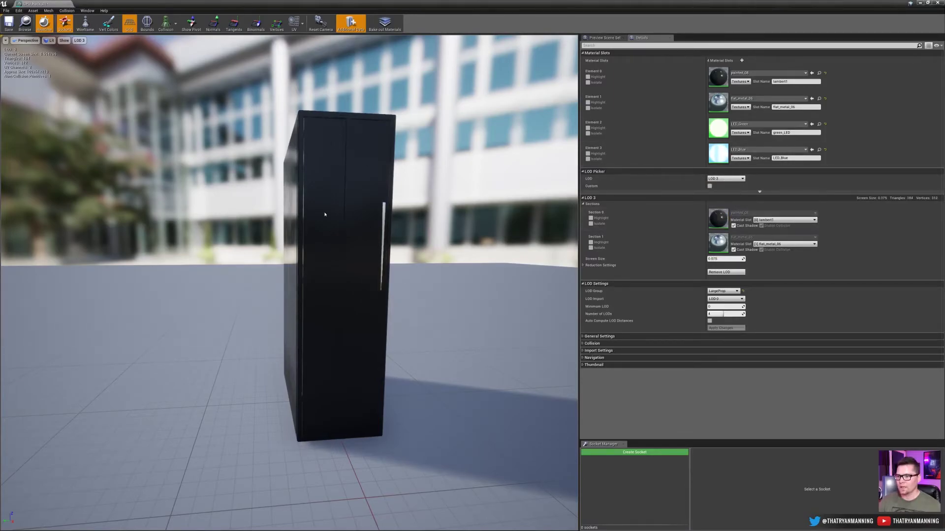
Examine the LOD 3 version of the rack in the preview from far away and from close up.
{"action": "right_click_drag", "start_coordinate": [290, 283], "coordinate": [458, 261]}
{"action": "key", "text": "w"}
{"action": "key", "text": "d"}
{"action": "left_click_drag", "start_coordinate": [457, 286], "coordinate": [457, 413]}
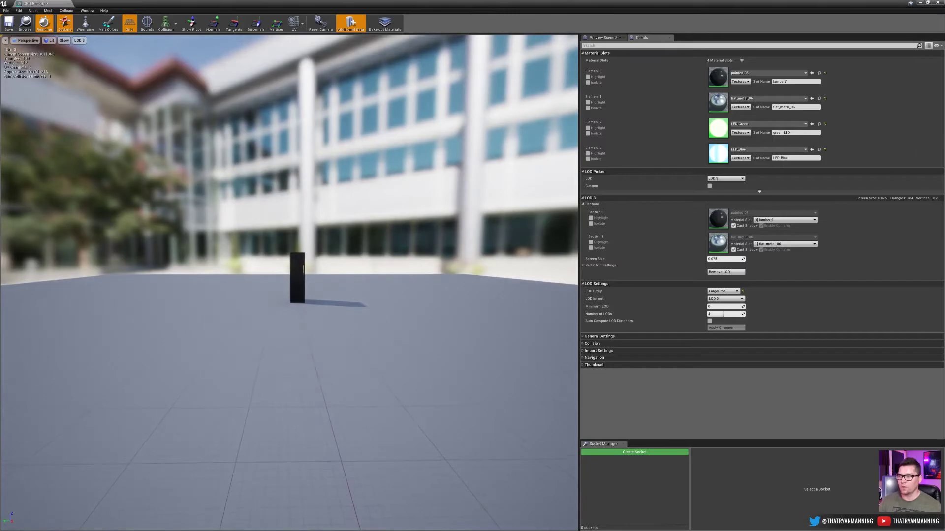
{"action": "scroll", "coordinate": [289, 282], "scroll_direction": "up", "scroll_amount": 12}
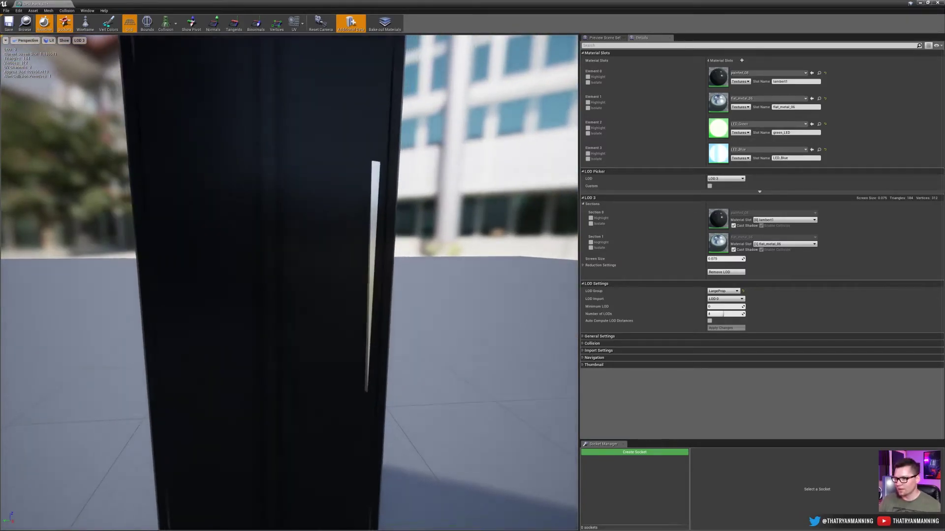
{"action": "left_click_drag", "start_coordinate": [518, 189], "coordinate": [519, 194]}
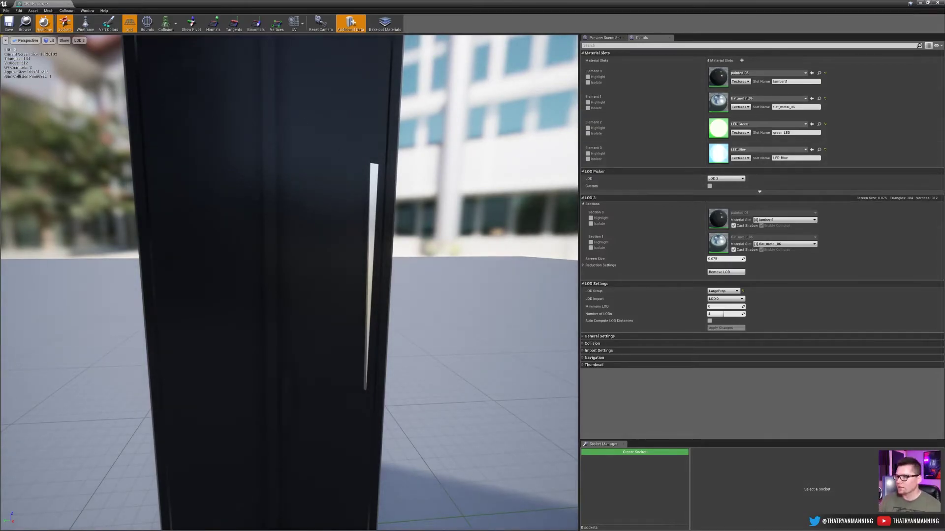
{"action": "left_click_drag", "start_coordinate": [518, 189], "coordinate": [519, 268]}
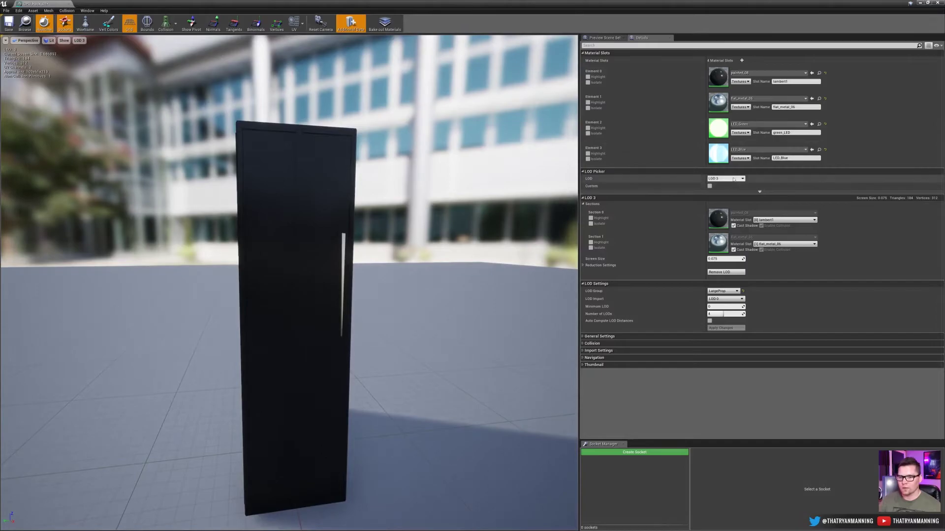
Remove LOD 3 from the mesh and confirm the removal.
{"action": "left_click", "coordinate": [584, 198]}
{"action": "left_click", "coordinate": [582, 198]}
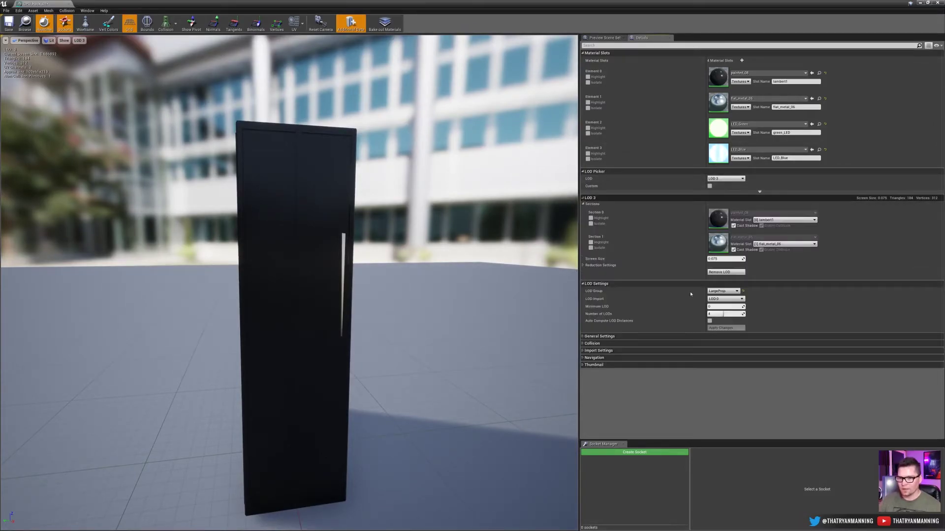
{"action": "left_click", "coordinate": [726, 272]}
{"action": "left_click", "coordinate": [494, 281]}
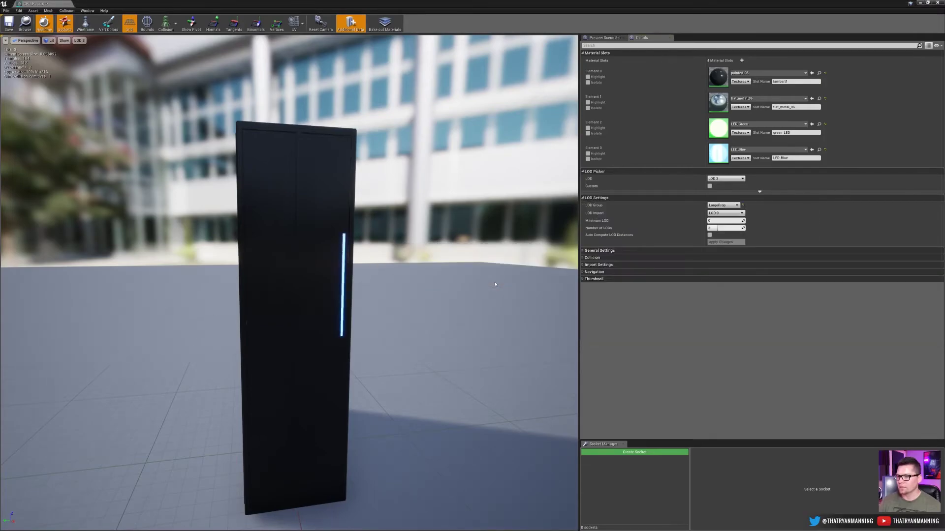
Preview LOD 2 and LOD 1 to check the materials on the remaining levels.
{"action": "left_click", "coordinate": [79, 41]}
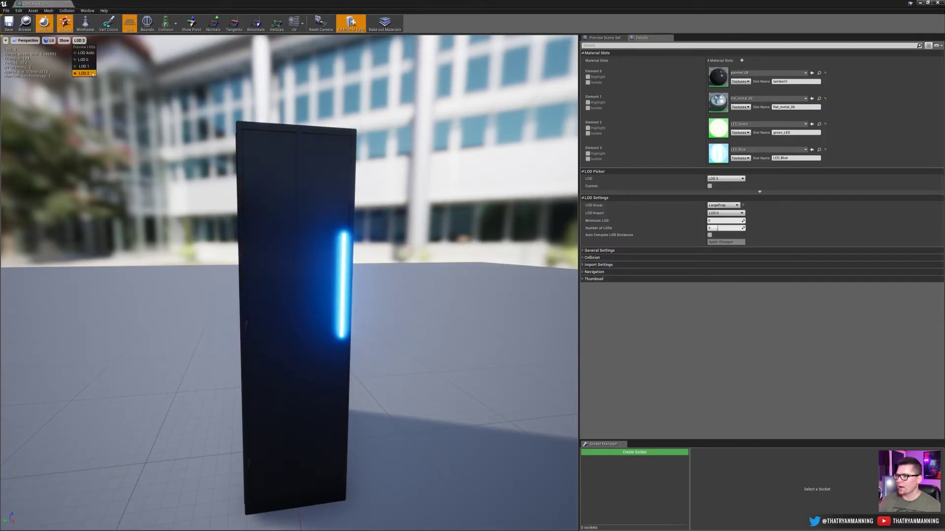
{"action": "left_click", "coordinate": [83, 73]}
{"action": "left_click", "coordinate": [79, 40]}
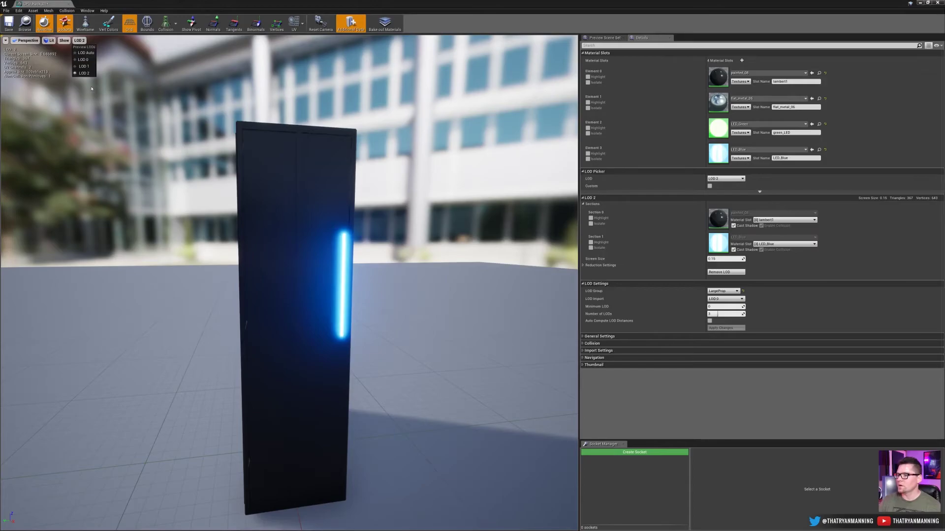
{"action": "left_click", "coordinate": [88, 67]}
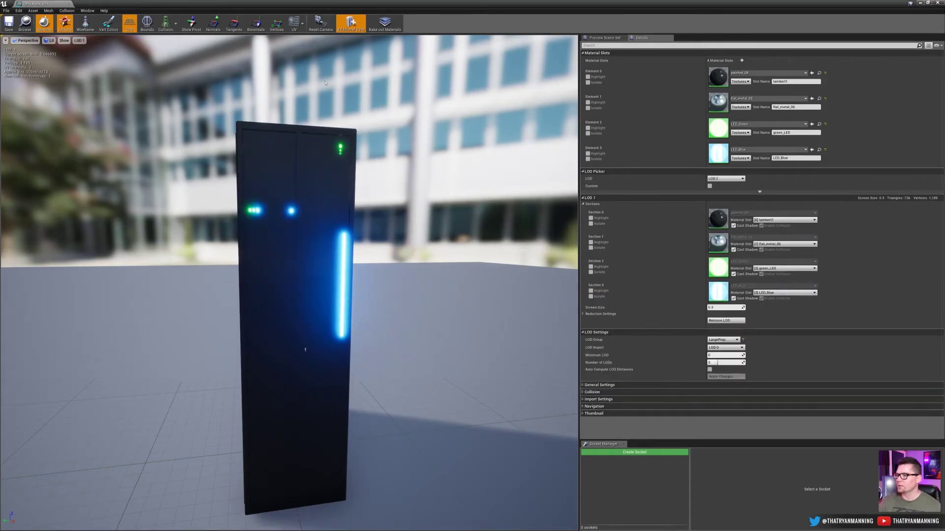
Undo the removal of LOD 3 and preview that level again.
{"action": "left_click", "coordinate": [19, 11]}
{"action": "left_click", "coordinate": [26, 25]}
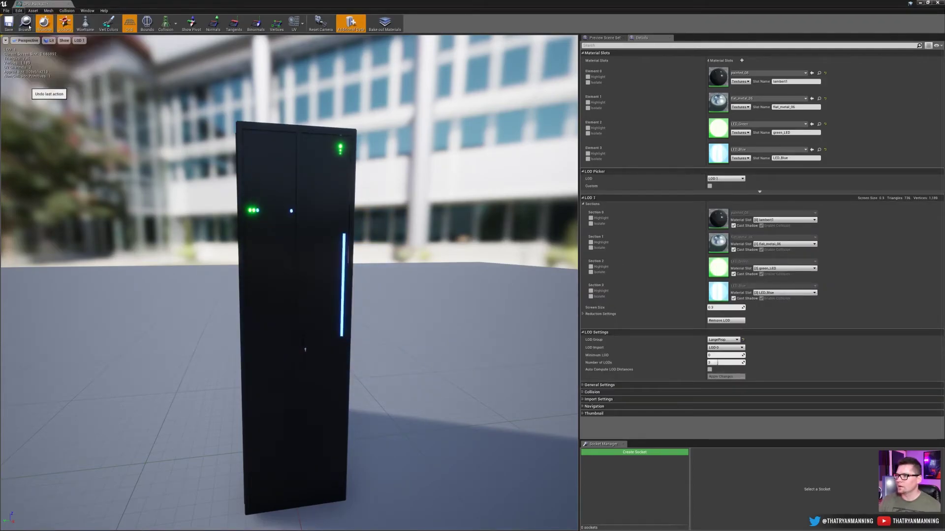
{"action": "left_click", "coordinate": [80, 41]}
{"action": "left_click", "coordinate": [84, 80]}
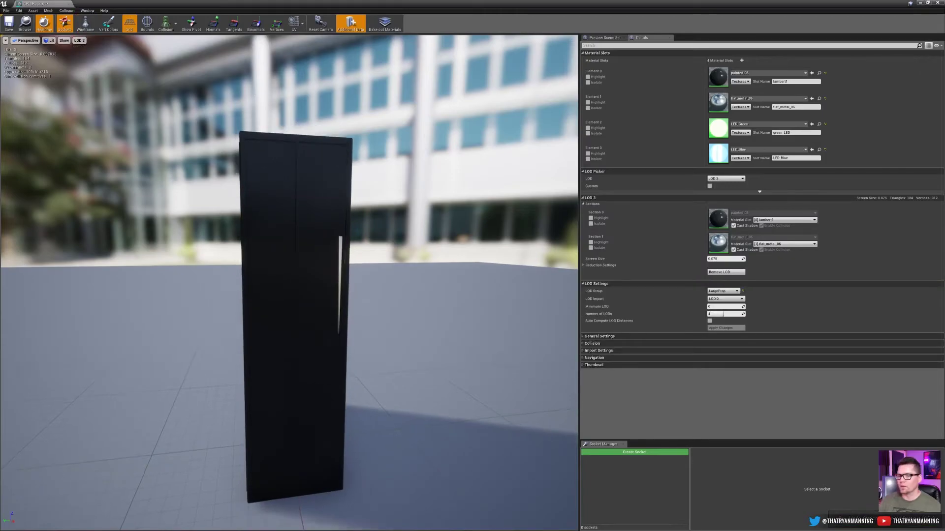
{"action": "right_click_drag", "start_coordinate": [430, 202], "coordinate": [430, 217]}
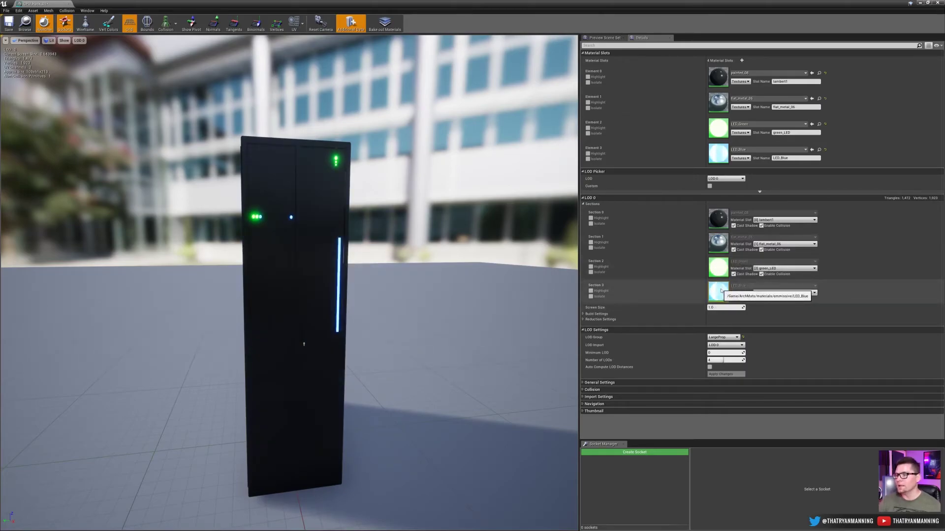
Compare the blue light strip's material on the rack between LOD 3, LOD Auto and LOD 2.
{"action": "left_click", "coordinate": [726, 178]}
{"action": "left_click", "coordinate": [725, 212]}
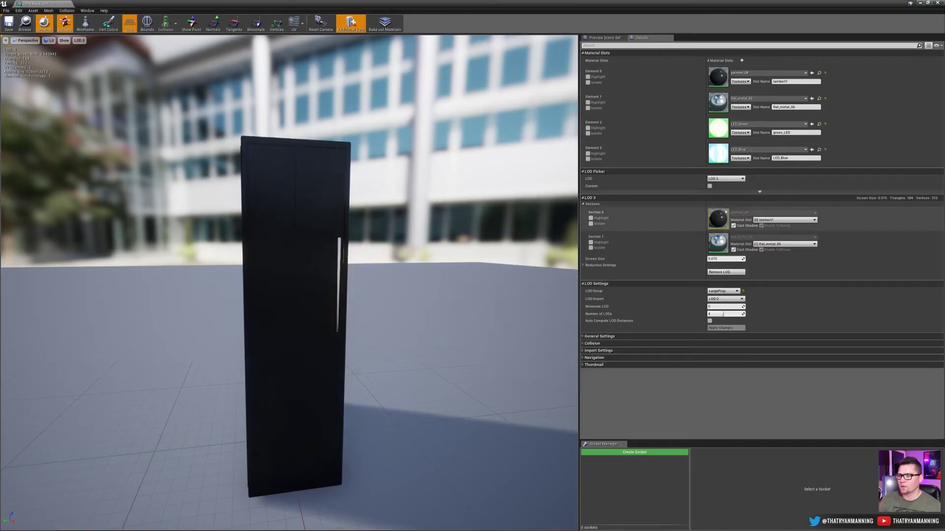
{"action": "left_click", "coordinate": [724, 178]}
{"action": "left_click", "coordinate": [722, 186]}
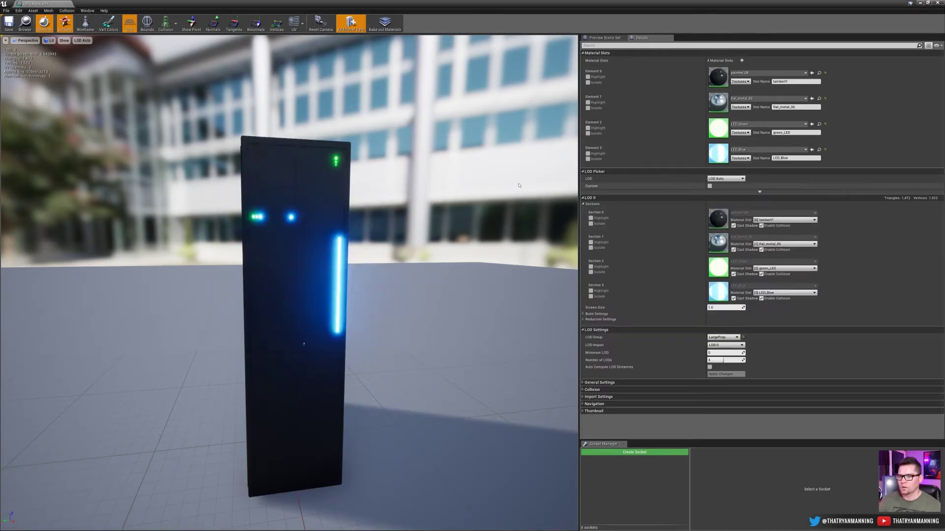
{"action": "left_click", "coordinate": [80, 40]}
{"action": "left_click", "coordinate": [81, 81]}
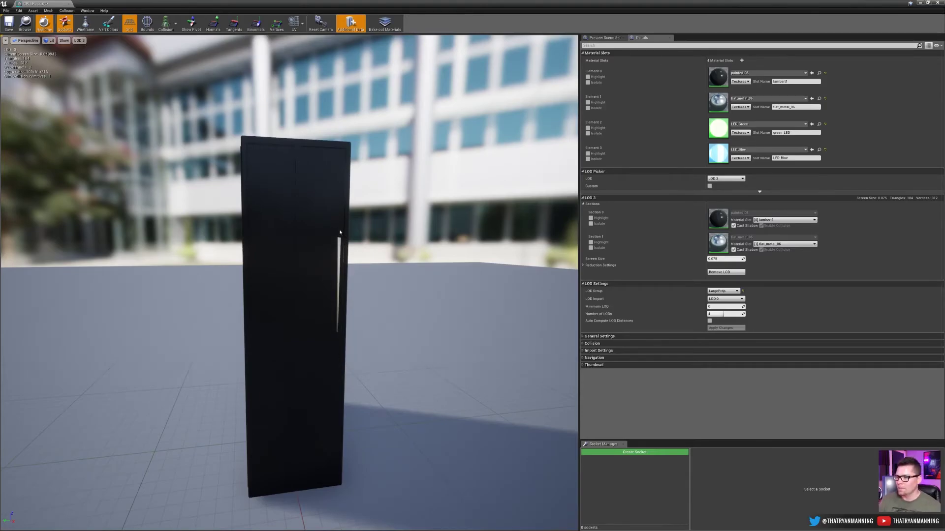
{"action": "left_click", "coordinate": [79, 40]}
{"action": "left_click", "coordinate": [81, 76]}
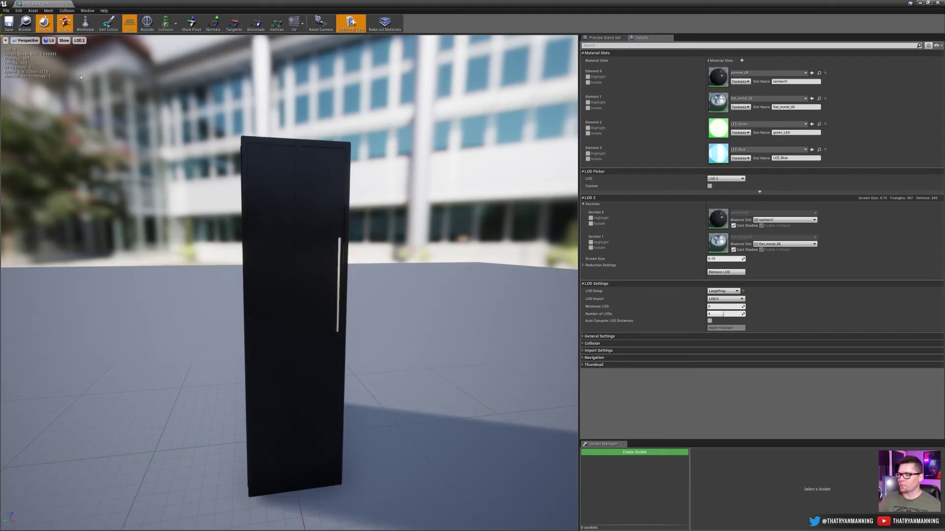
Preview LOD 1 and LOD 2 in turn to compare the materials on the rack's light strip.
{"action": "left_click", "coordinate": [79, 41]}
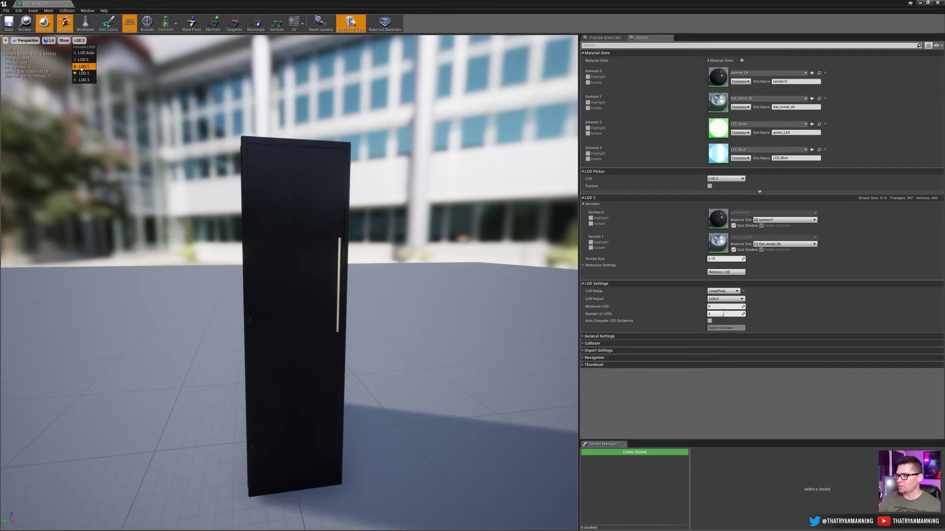
{"action": "left_click", "coordinate": [82, 67]}
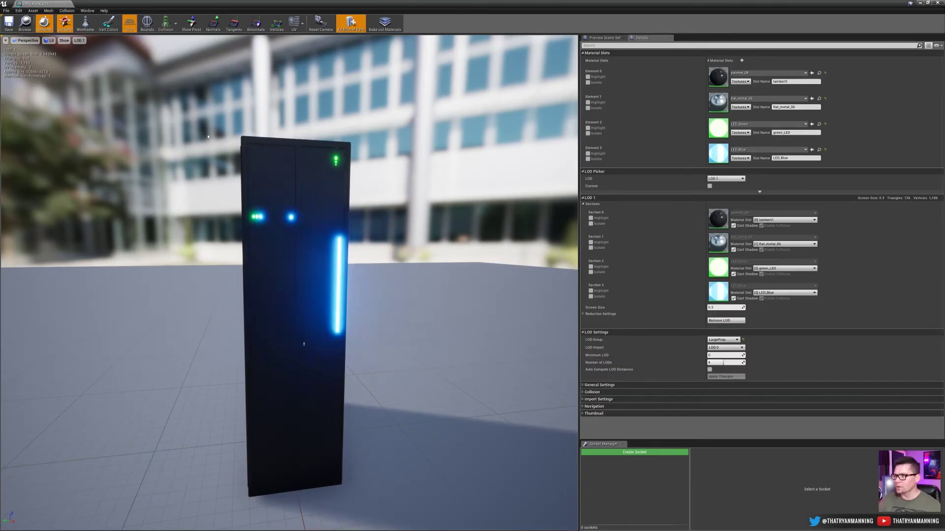
{"action": "left_click", "coordinate": [726, 179]}
{"action": "left_click", "coordinate": [726, 179]}
{"action": "left_click", "coordinate": [726, 179]}
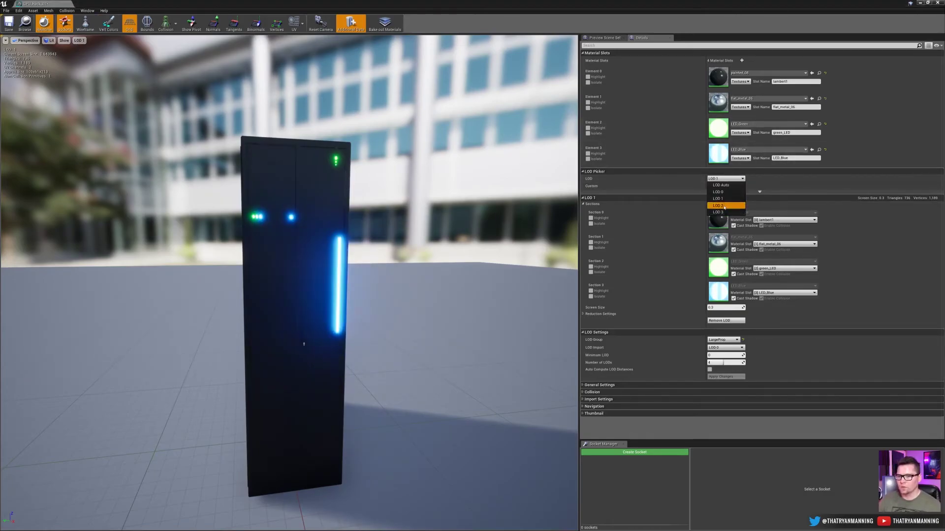
{"action": "left_click", "coordinate": [724, 206]}
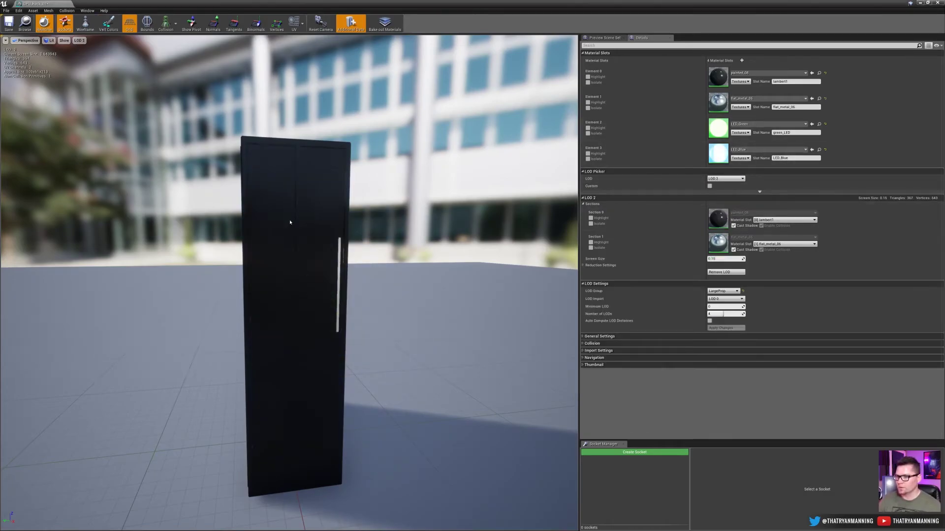
Assign the LED_Blue material slot to Section 1 of LOD 2.
{"action": "left_click", "coordinate": [809, 244]}
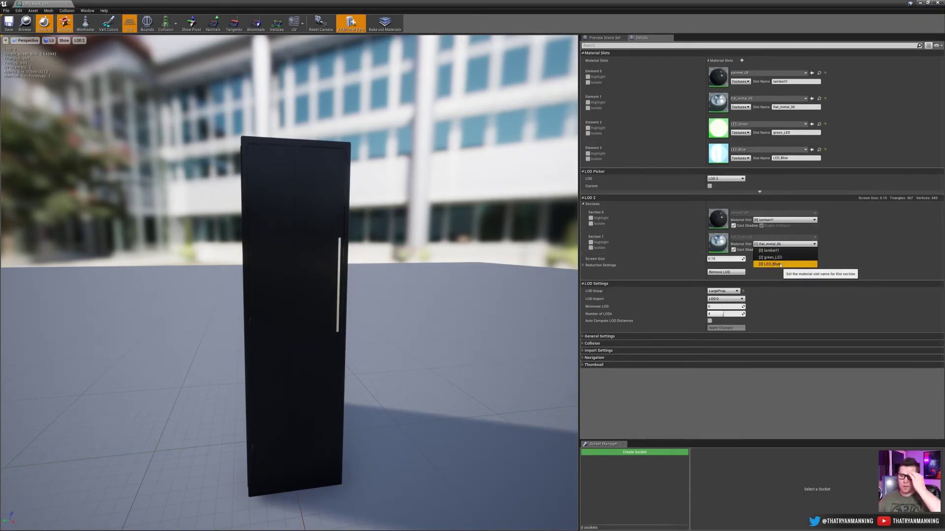
{"action": "left_click", "coordinate": [835, 245]}
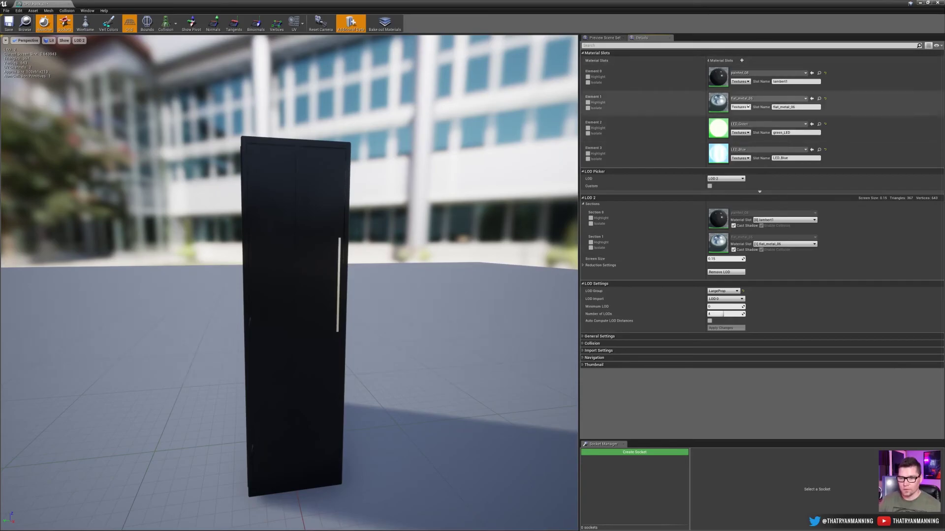
{"action": "left_click", "coordinate": [793, 244]}
{"action": "left_click", "coordinate": [784, 244]}
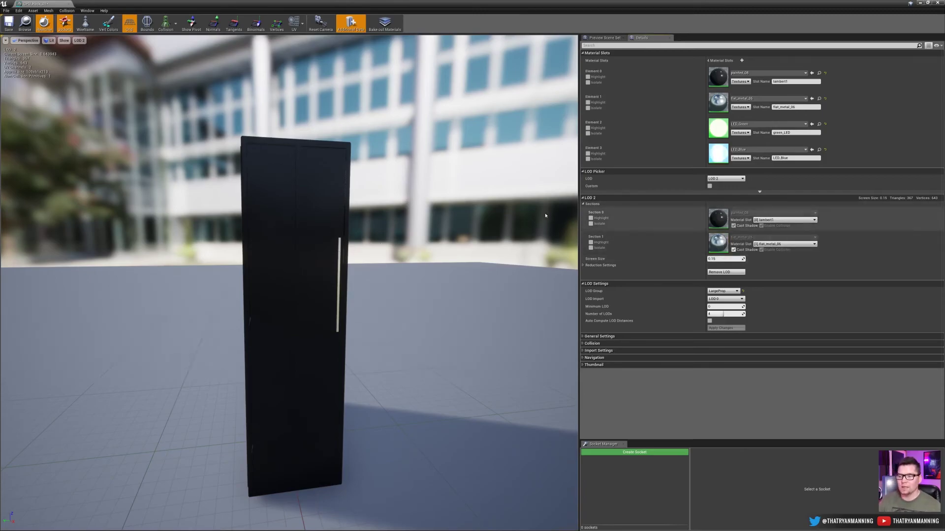
{"action": "left_click", "coordinate": [785, 244]}
{"action": "left_click", "coordinate": [782, 265]}
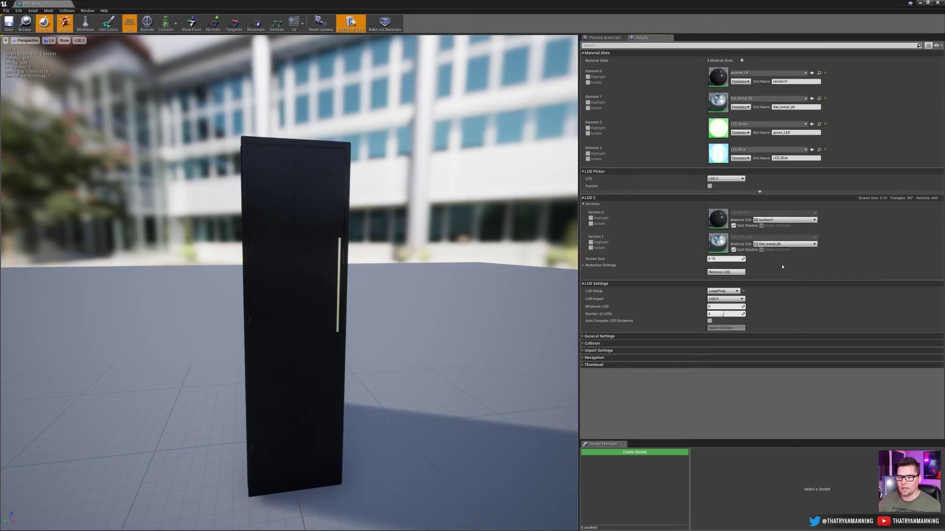
Switch to LOD 3 and assign the LED_Blue material slot to its Section 1.
{"action": "left_click", "coordinate": [80, 40]}
{"action": "left_click", "coordinate": [84, 79]}
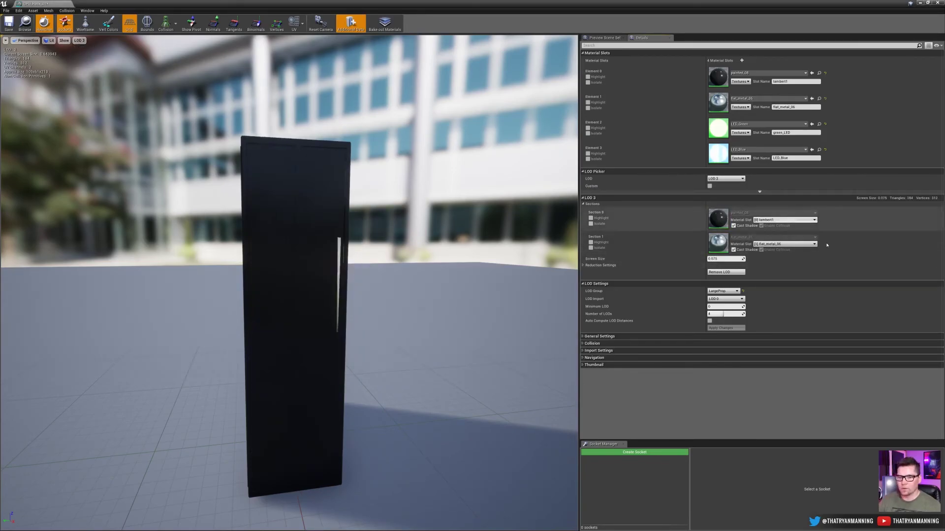
{"action": "left_click", "coordinate": [784, 244]}
{"action": "left_click", "coordinate": [782, 265]}
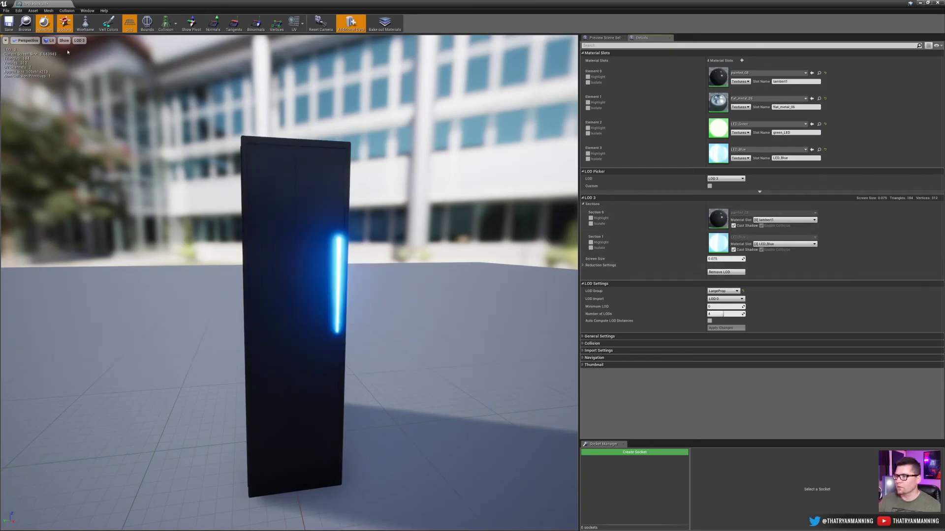
Preview the rack with LOD Auto from far away and close up to check the light strip across LOD transitions.
{"action": "left_click", "coordinate": [79, 40]}
{"action": "left_click", "coordinate": [85, 53]}
{"action": "mouse_move", "coordinate": [295, 295]}
{"action": "right_mouse_down"}
{"action": "mouse_move", "coordinate": [266, 253]}
{"action": "mouse_move", "coordinate": [266, 276]}
{"action": "mouse_move", "coordinate": [290, 290]}
{"action": "right_mouse_up"}
{"action": "scroll", "coordinate": [321, 363], "scroll_direction": "down", "scroll_amount": 8}
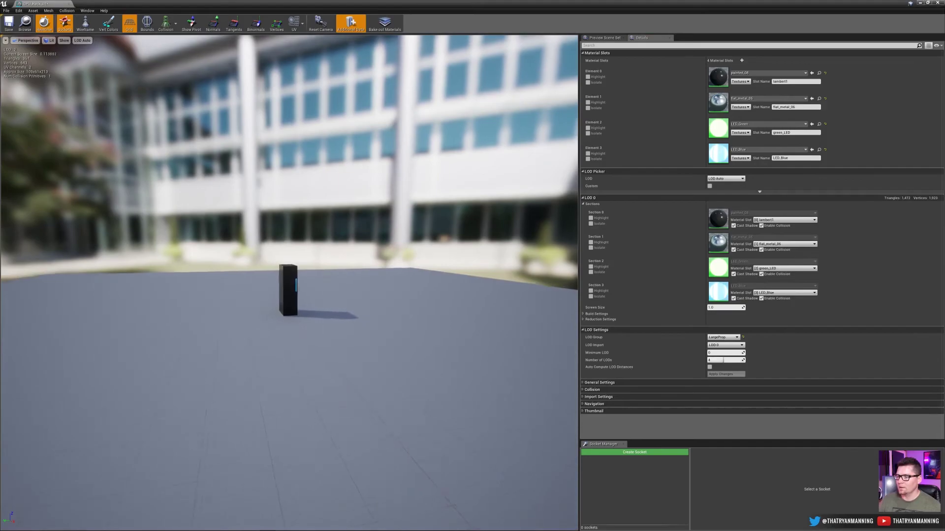
{"action": "left_click_drag", "start_coordinate": [352, 288], "coordinate": [352, 330]}
{"action": "right_click_drag", "start_coordinate": [352, 288], "coordinate": [300, 294]}
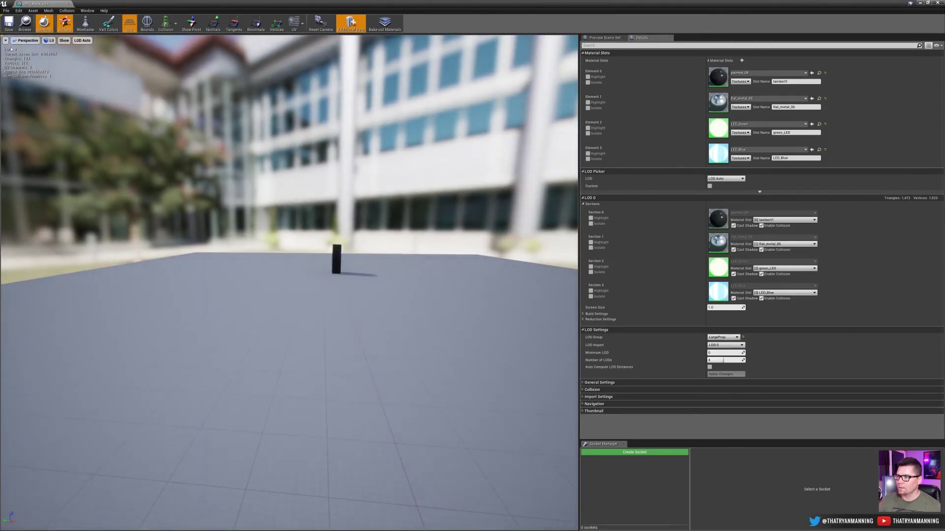
{"action": "key", "text": "w"}
{"action": "right_click_drag", "start_coordinate": [409, 272], "coordinate": [475, 246]}
{"action": "key", "text": "w"}
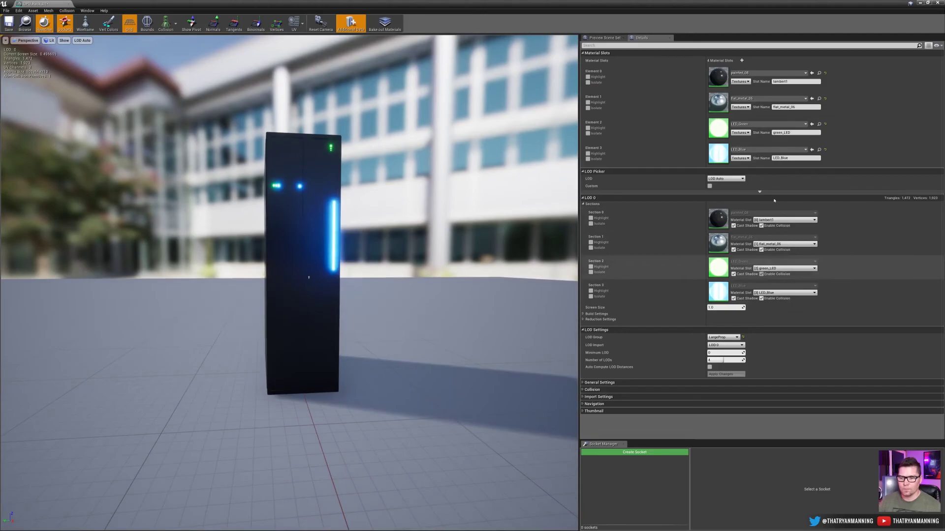